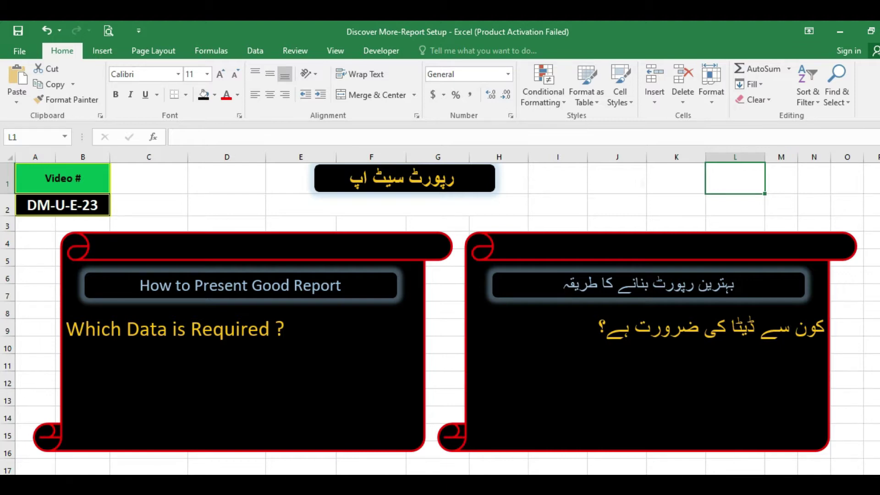
Step: Move to the employee data sheet with the Sponsor, Project No., Employee ID and Designation columns
key(ctrl+Page_Down)
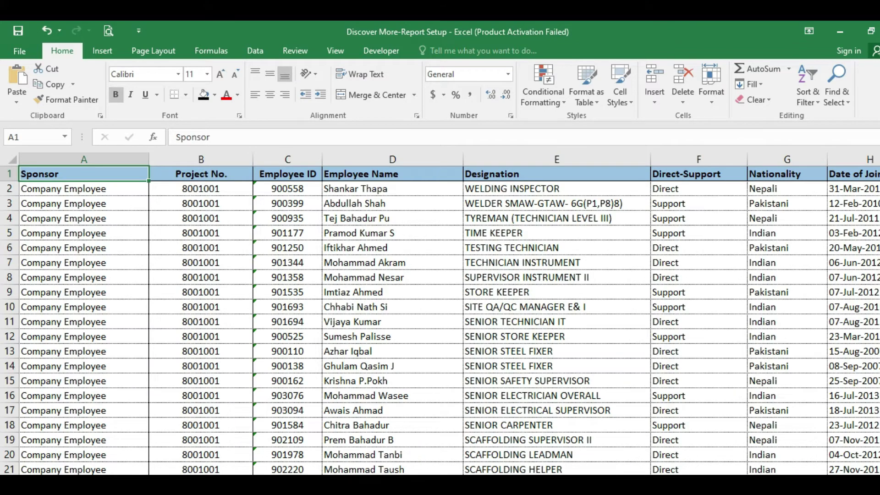
Step: Review the Sponsor, Employee Name, Designation and Direct-Support headings, then return to the presentation sheet
drag(568, 479, 596, 479)
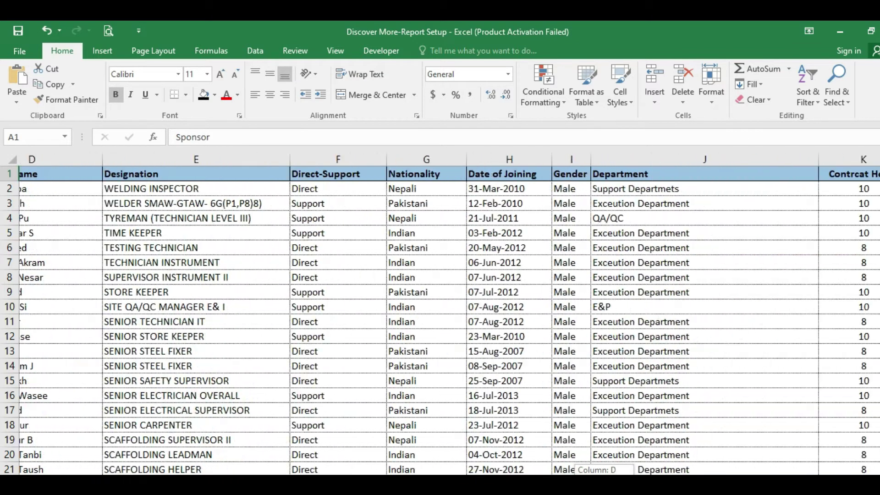
drag(596, 479, 573, 479)
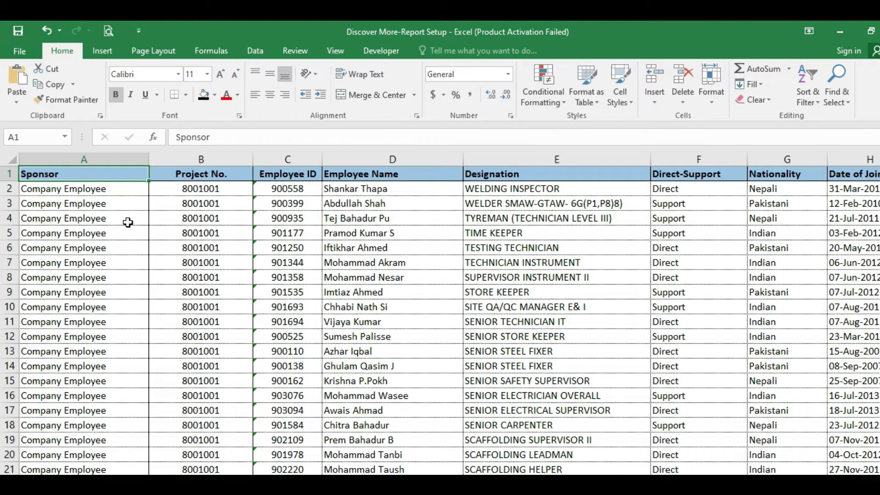
click(126, 222)
click(87, 176)
click(342, 177)
click(486, 176)
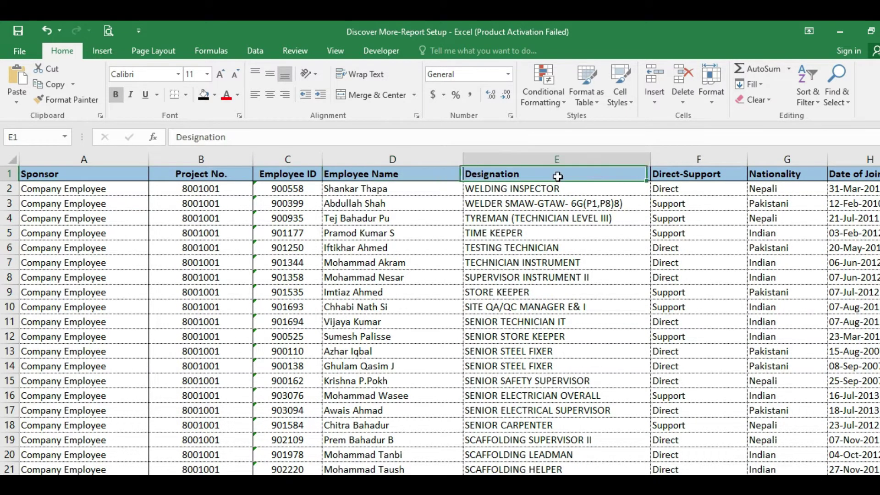
click(692, 174)
click(91, 174)
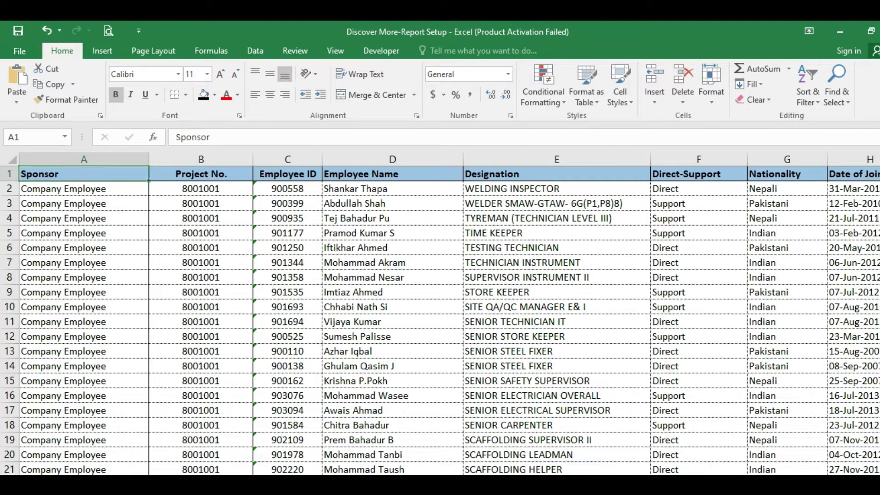
click(87, 481)
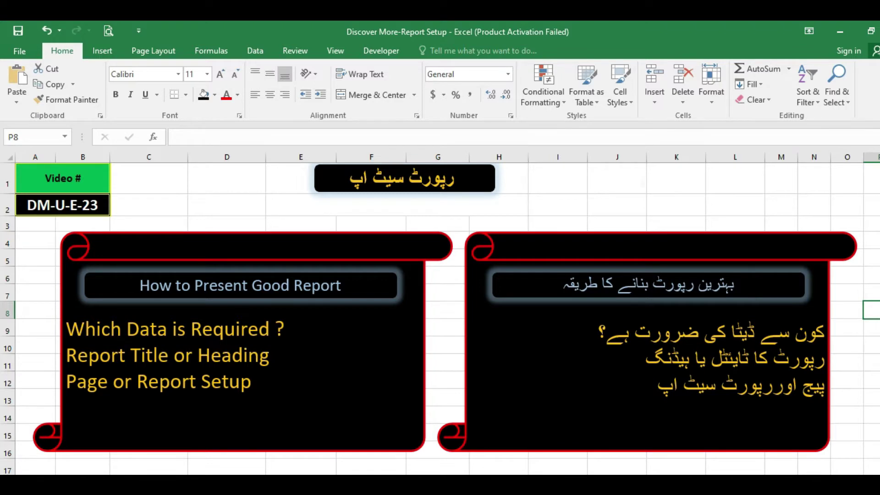
key(ctrl+Page_Down)
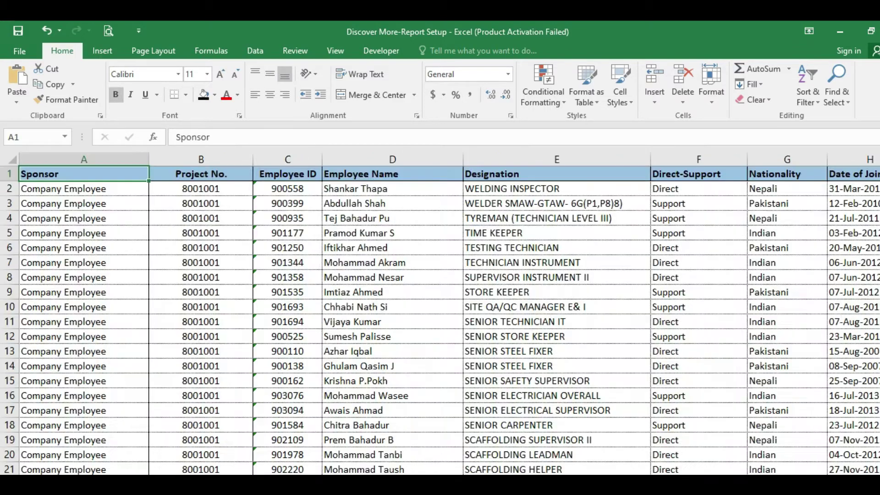
click(157, 278)
click(94, 190)
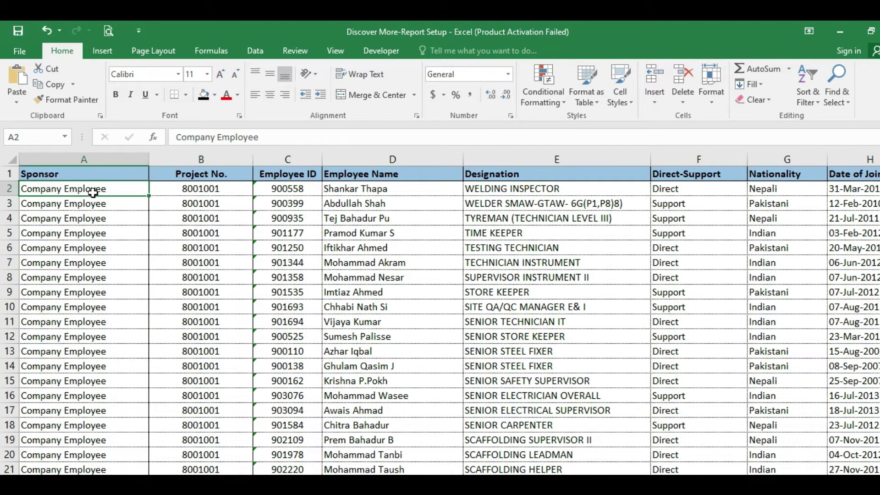
drag(596, 476, 628, 477)
click(603, 278)
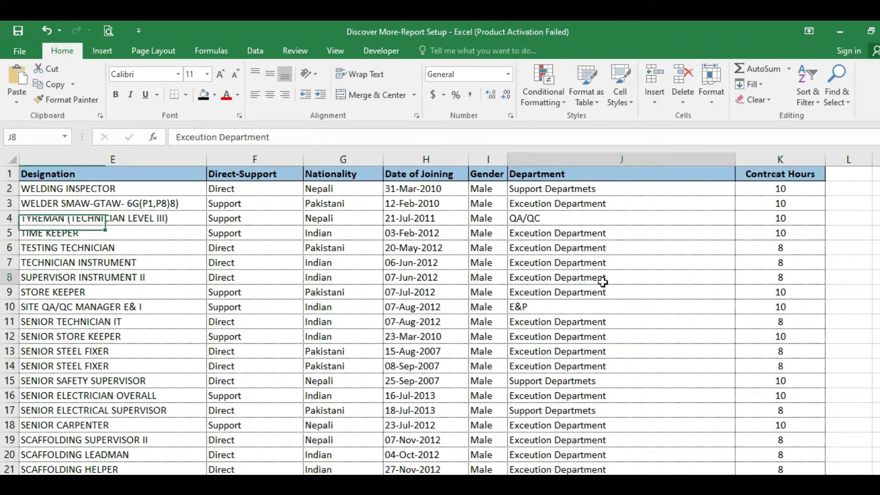
click(553, 207)
click(406, 190)
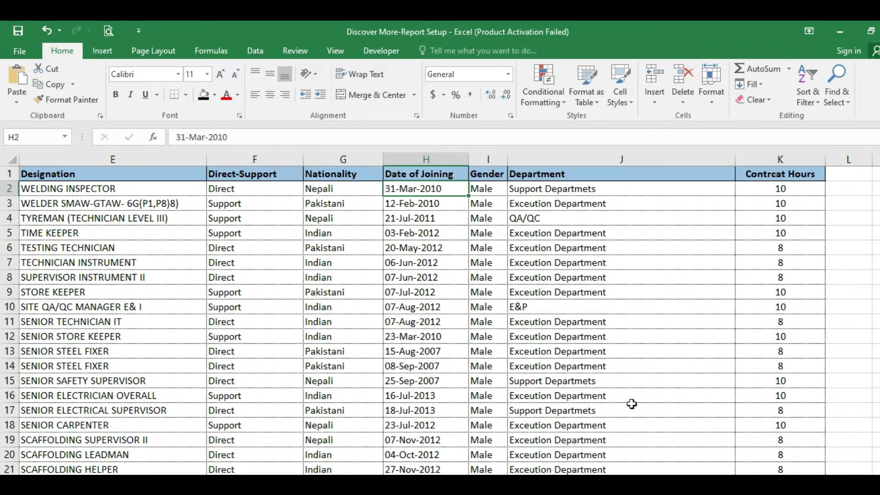
drag(775, 479, 715, 479)
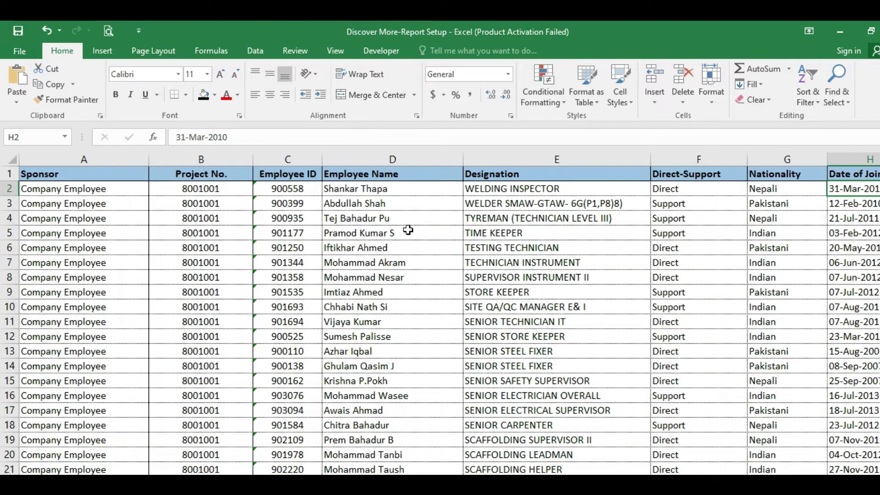
click(408, 231)
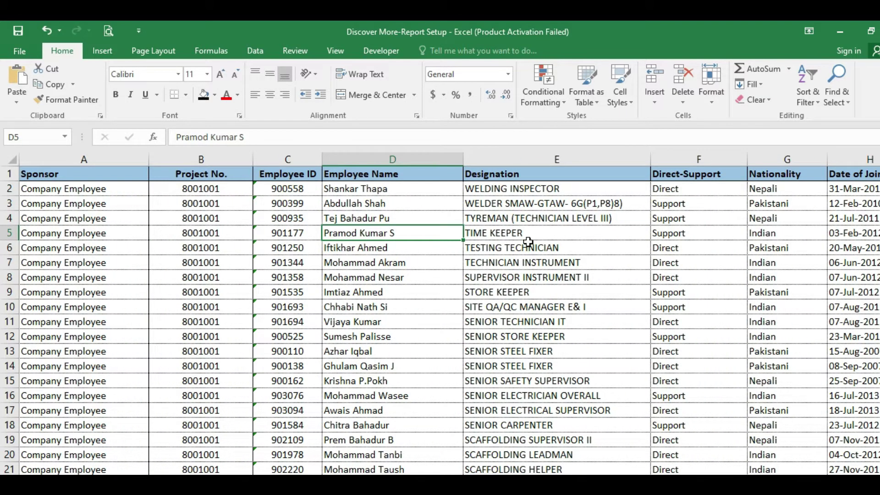
click(170, 168)
click(216, 215)
click(204, 289)
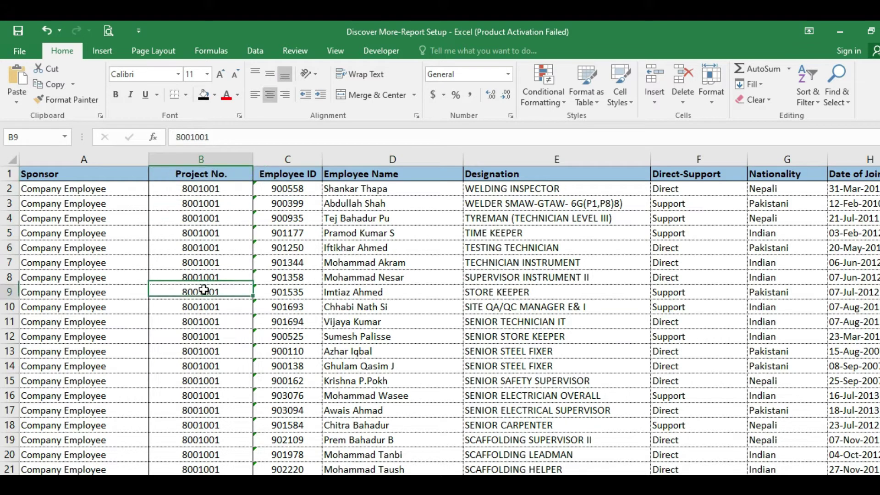
click(207, 194)
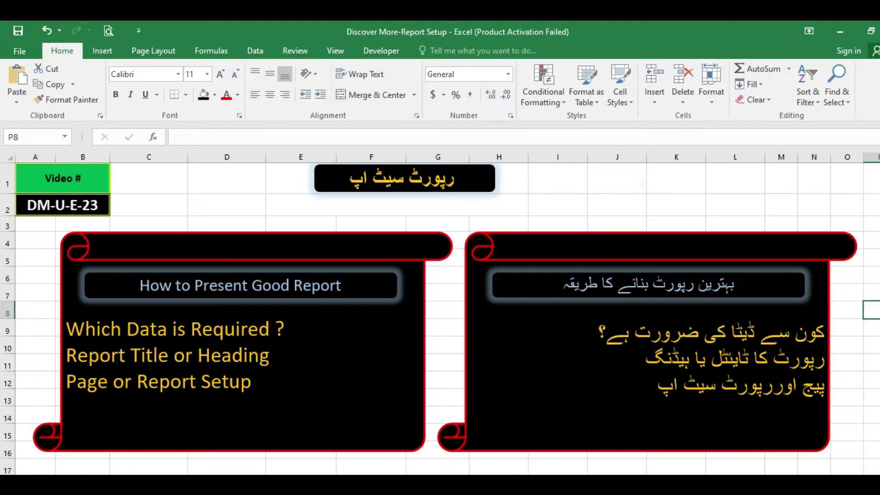
Step: Reveal the fourth presentation point, 'Printer and Page Setup', with its Urdu counterpart
click(226, 466)
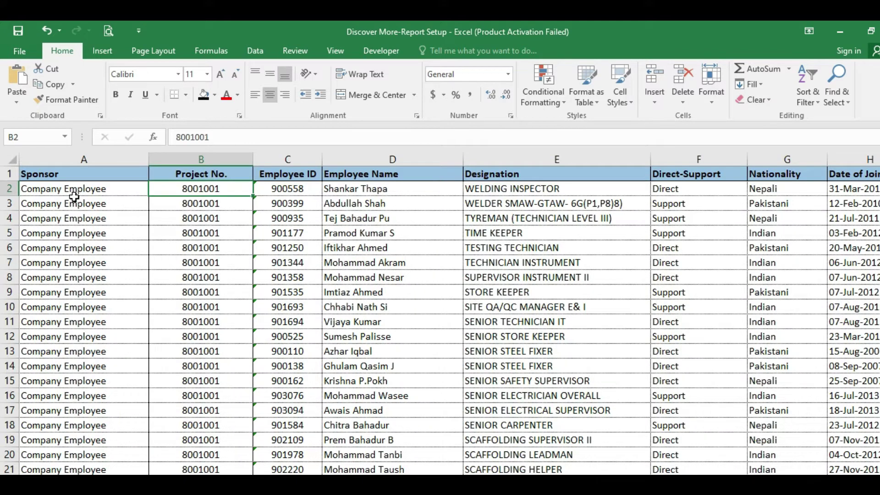
click(77, 185)
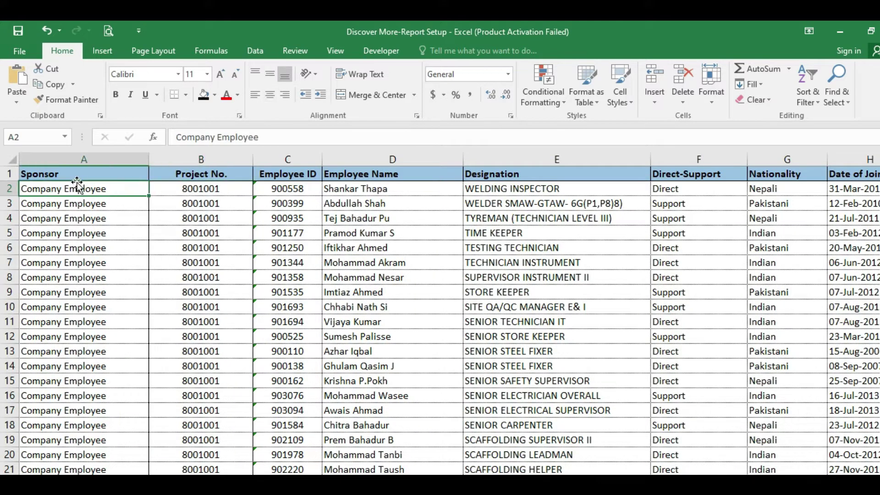
click(74, 174)
click(405, 223)
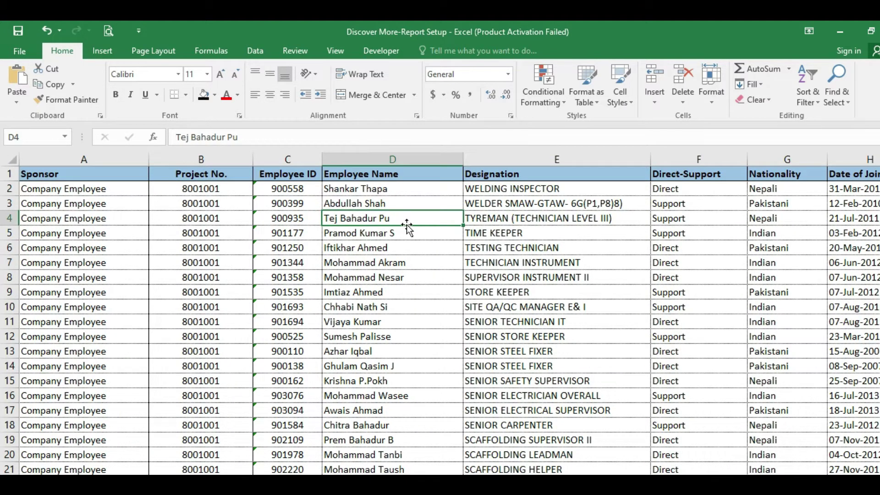
click(133, 215)
click(220, 203)
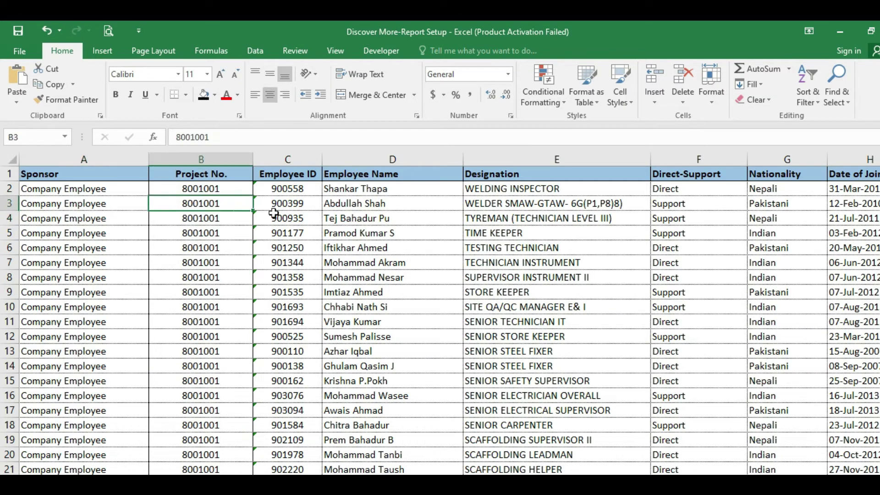
click(609, 224)
scroll(449, 314, right, 2)
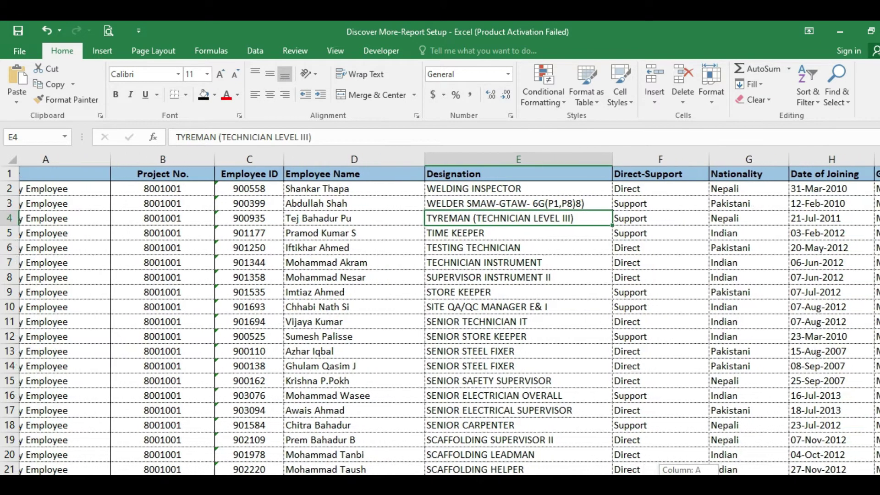
scroll(449, 314, right, 2)
scroll(448, 314, right, 2)
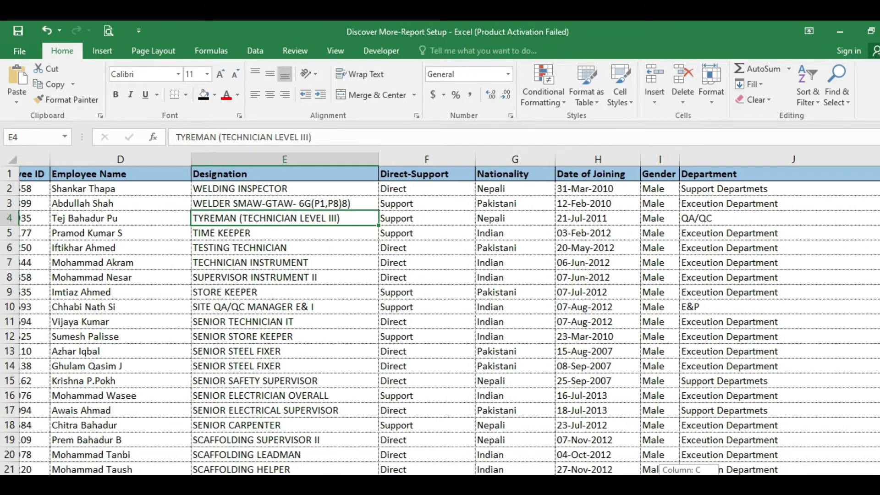
scroll(449, 314, right, 3)
scroll(448, 314, right, 2)
scroll(449, 314, left, 3)
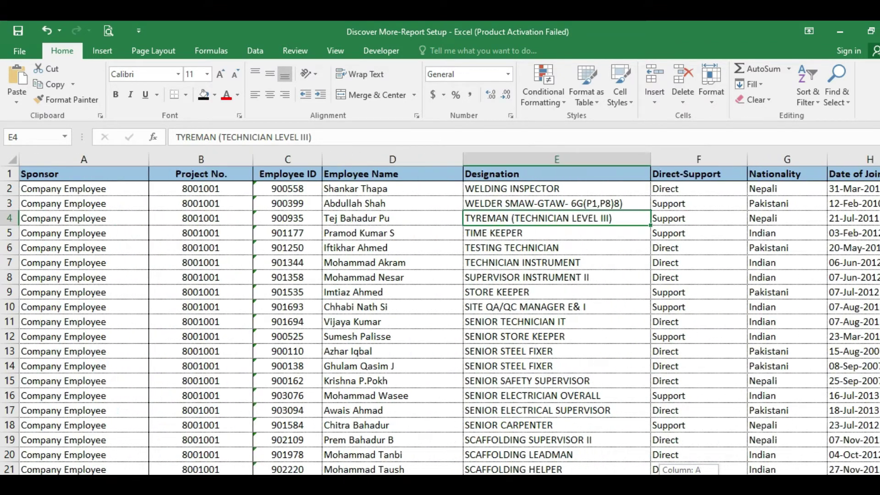
click(124, 191)
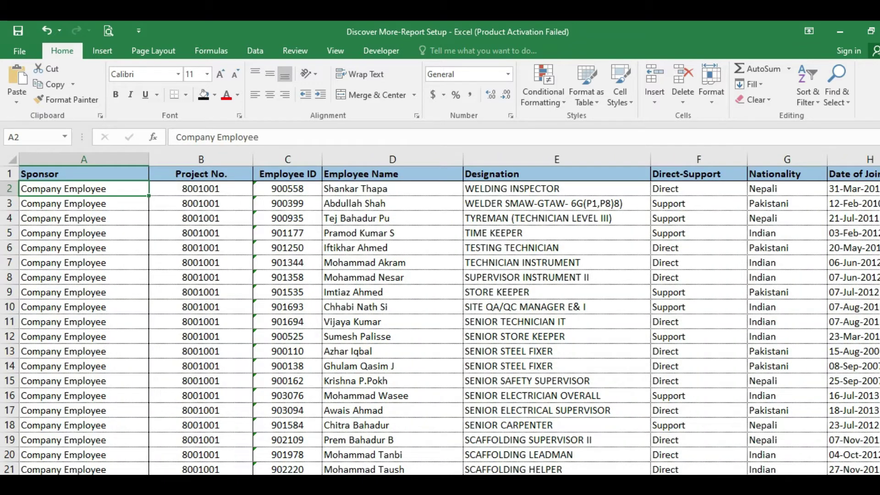
click(273, 203)
click(501, 202)
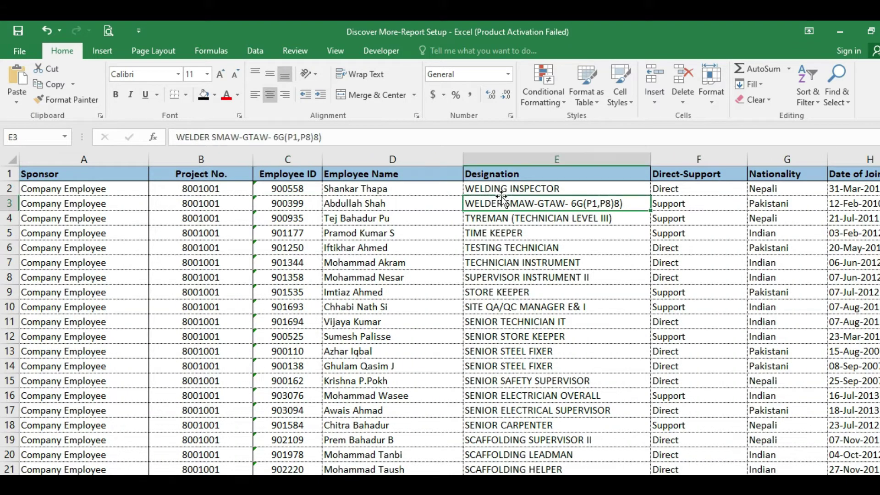
click(680, 192)
click(794, 194)
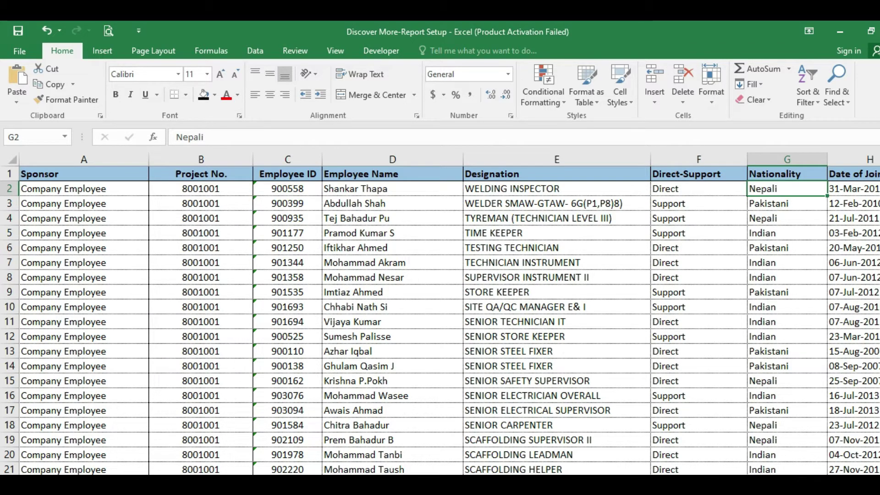
scroll(440, 316, right, 1)
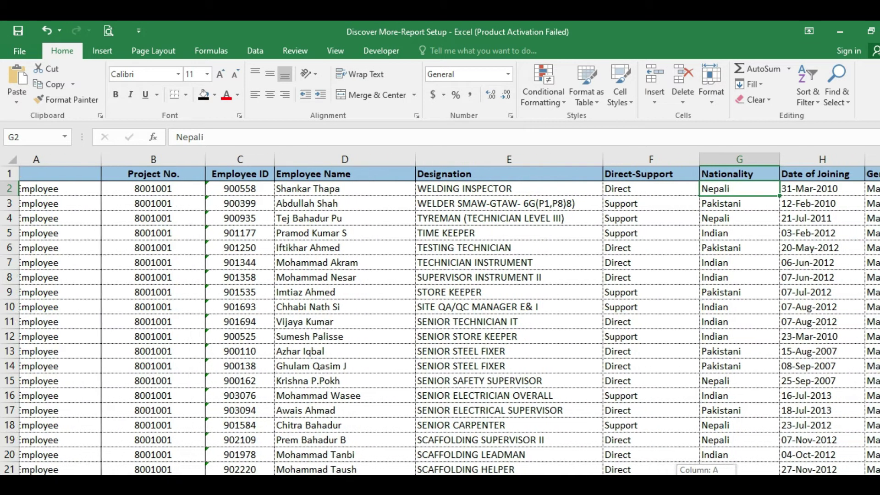
scroll(440, 316, right, 3)
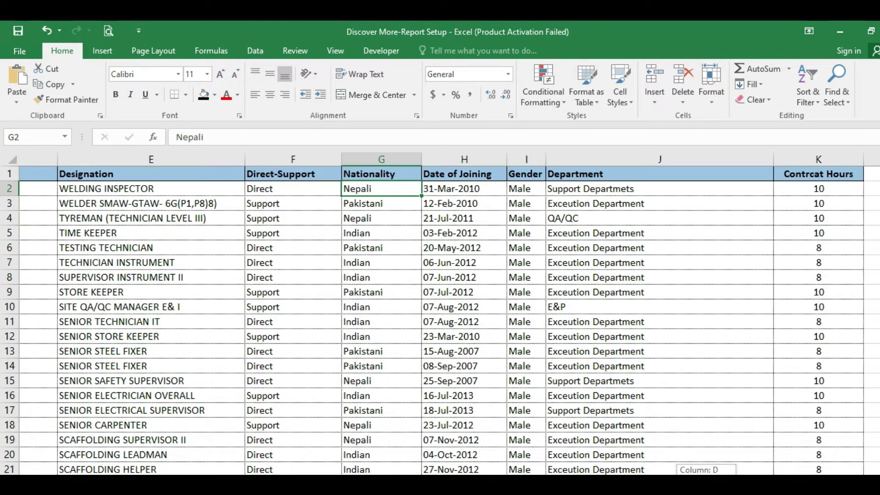
scroll(440, 316, right, 1)
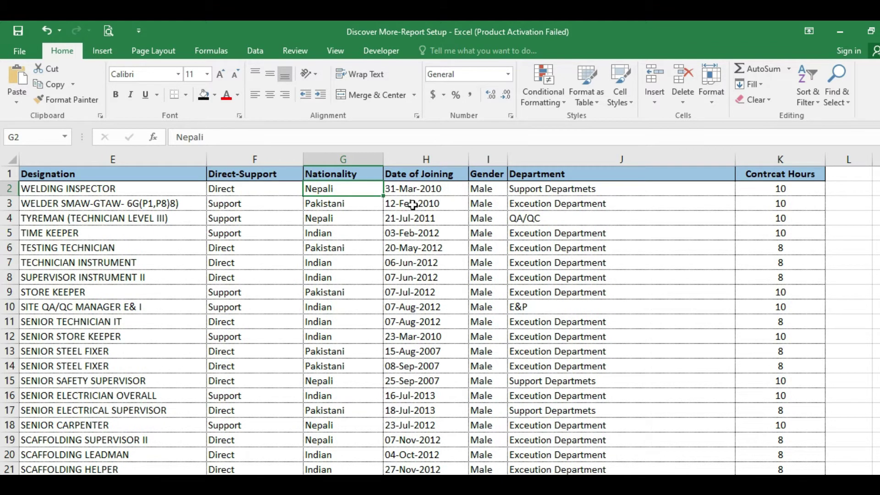
Step: Delete the entire Date of Joining column from the employee table
click(393, 205)
drag(402, 173, 431, 364)
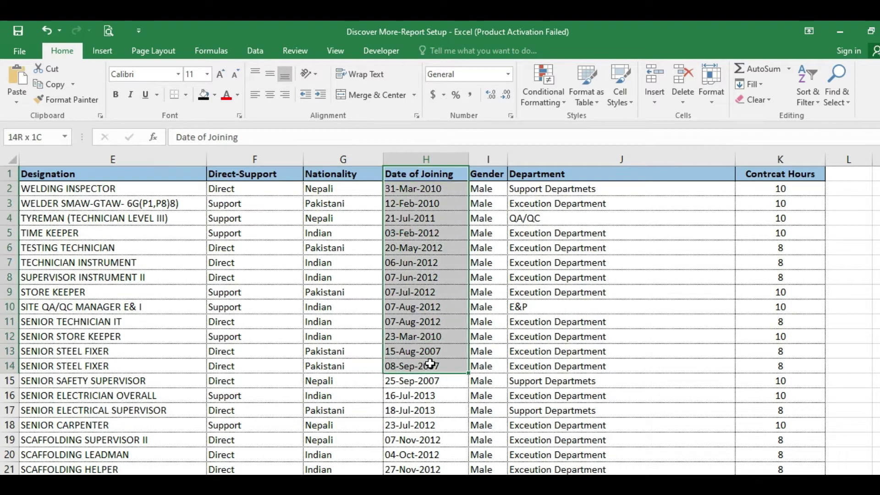
click(401, 219)
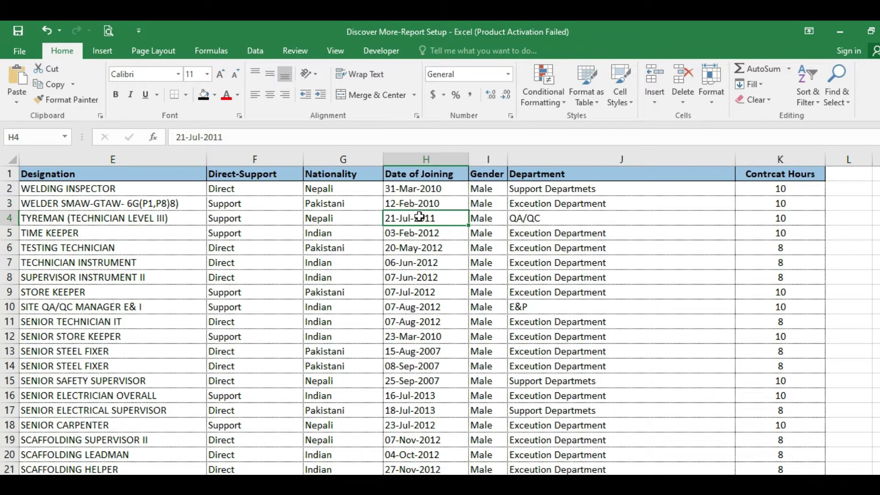
right_click(417, 218)
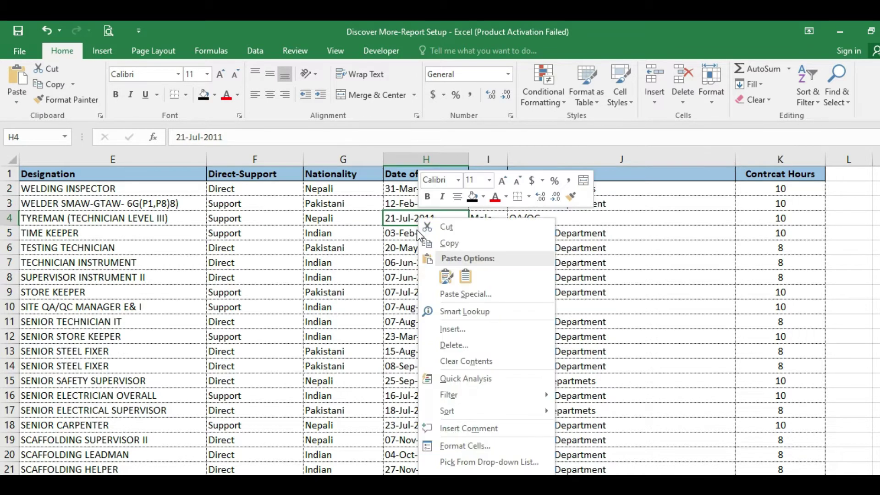
click(457, 346)
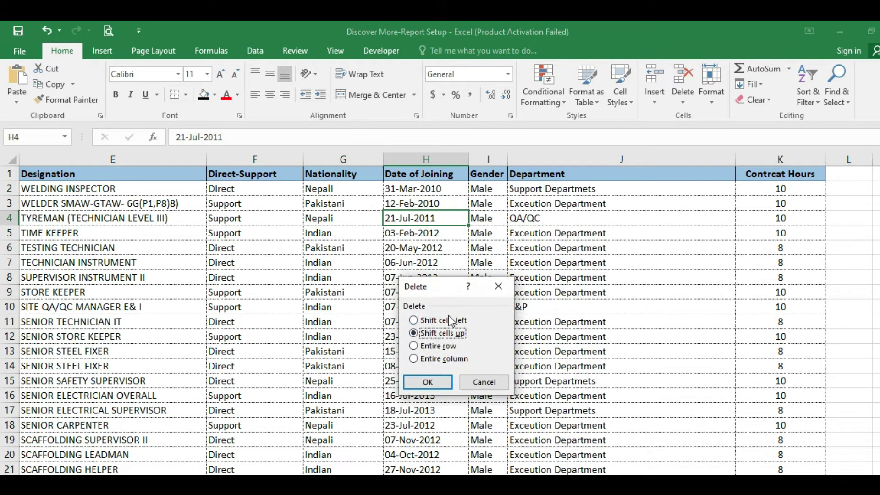
click(428, 359)
click(427, 383)
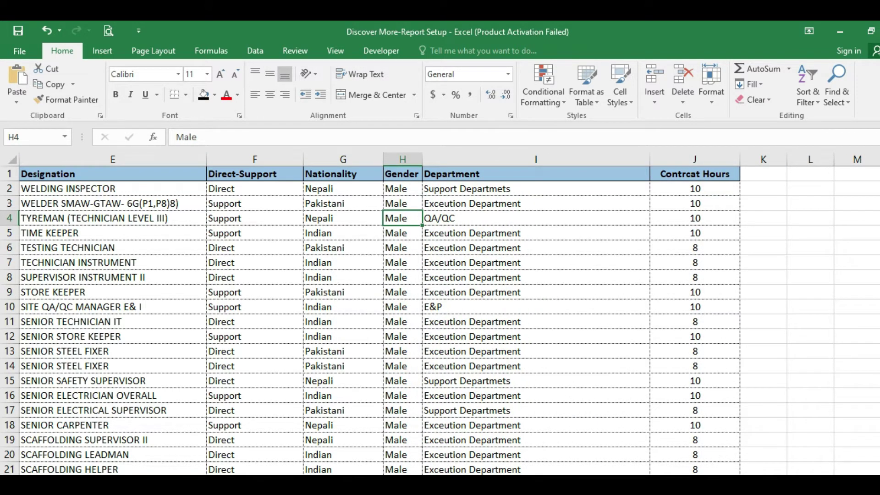
Step: Delete the entire Direct-Support column so Nationality follows Designation
drag(731, 479, 715, 479)
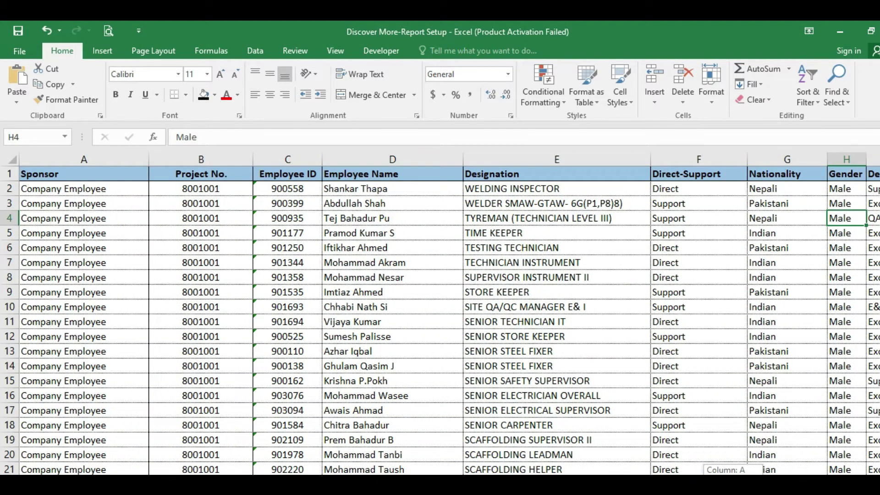
click(670, 208)
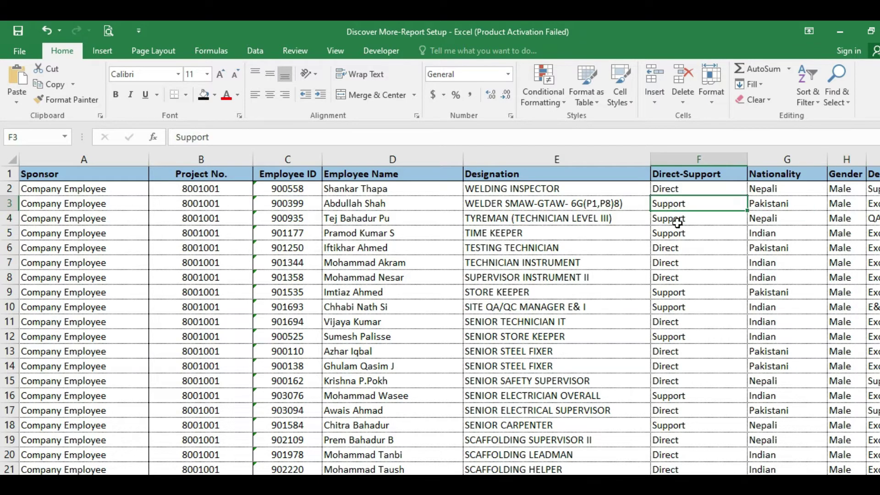
right_click(680, 219)
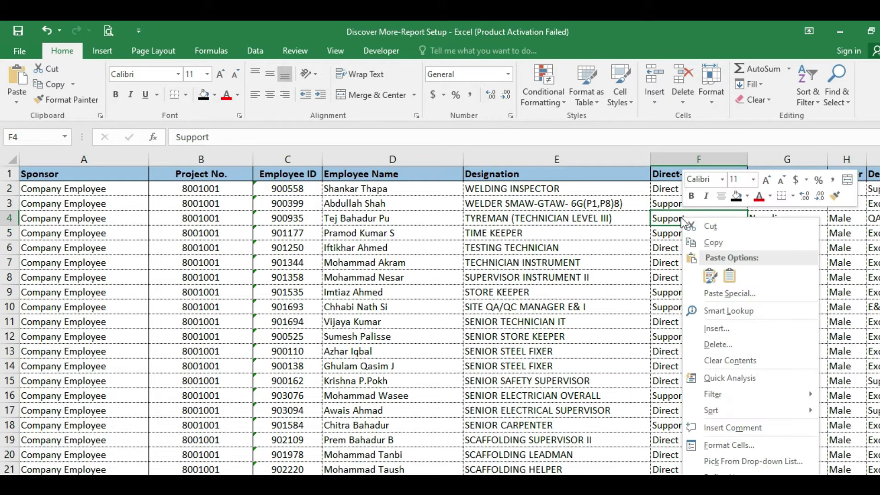
click(716, 345)
click(673, 357)
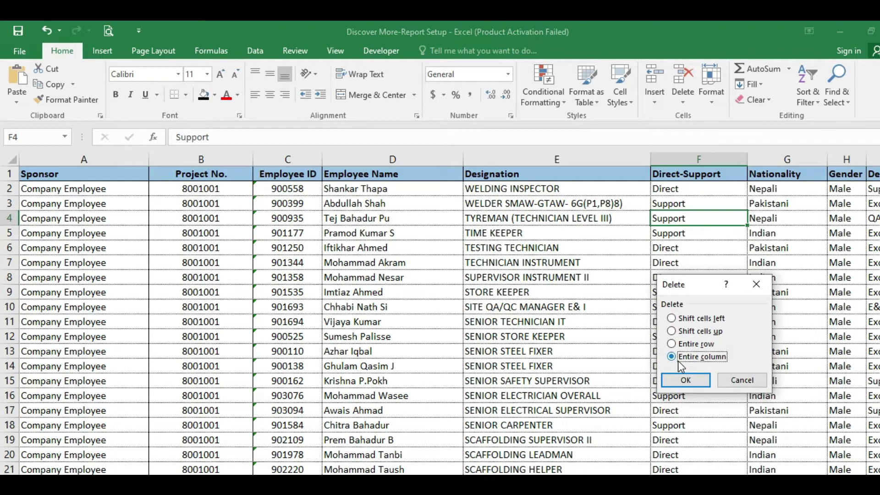
click(684, 382)
click(363, 248)
click(183, 220)
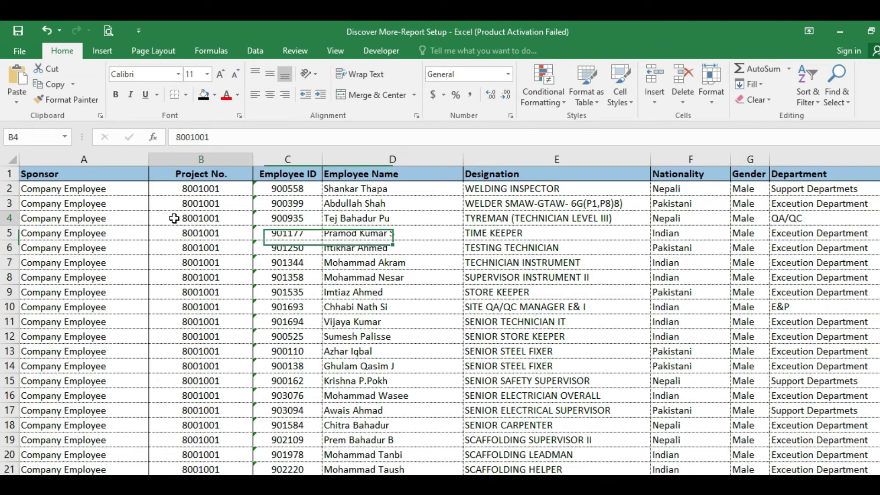
click(108, 207)
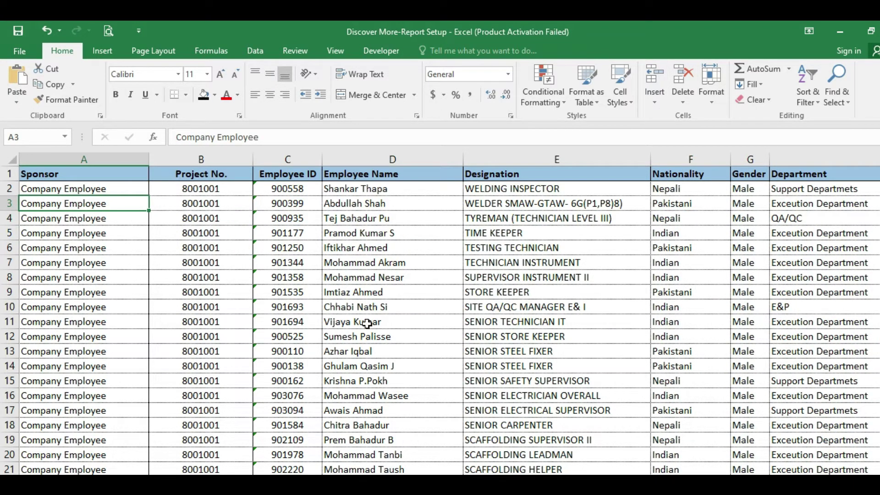
Step: Narrow the Project No. column to fit its values
click(73, 172)
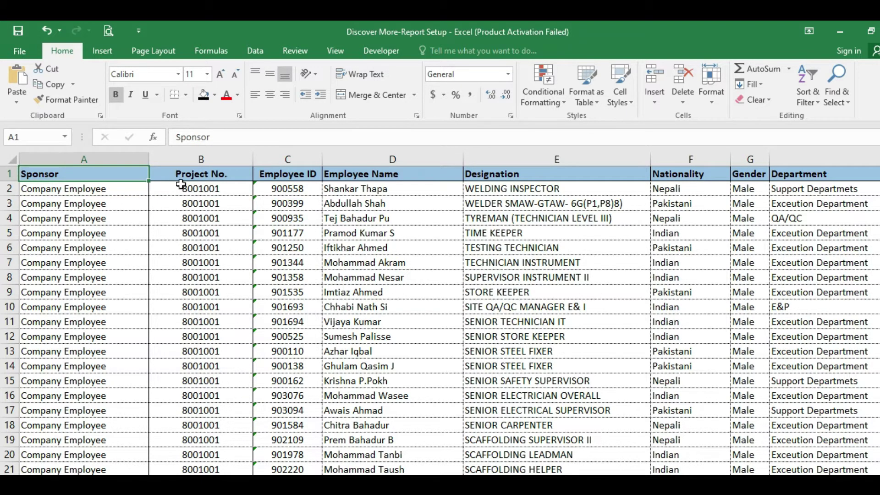
click(195, 184)
click(196, 174)
click(197, 258)
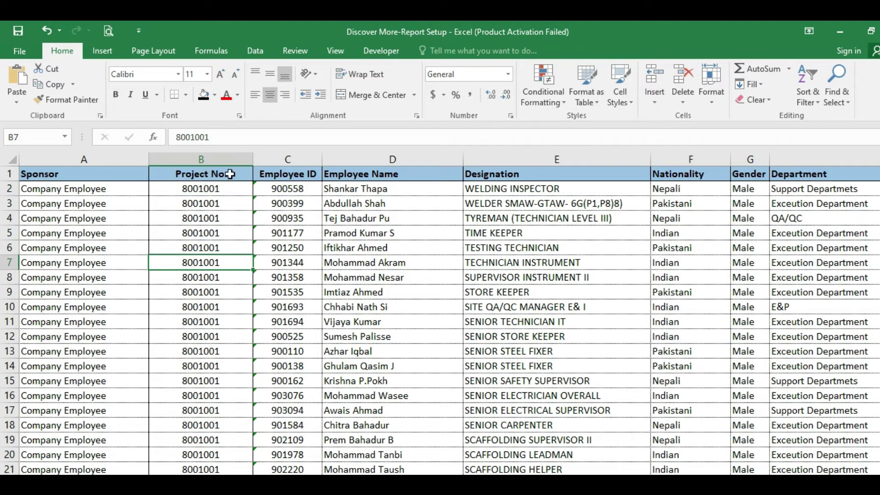
drag(253, 160, 228, 159)
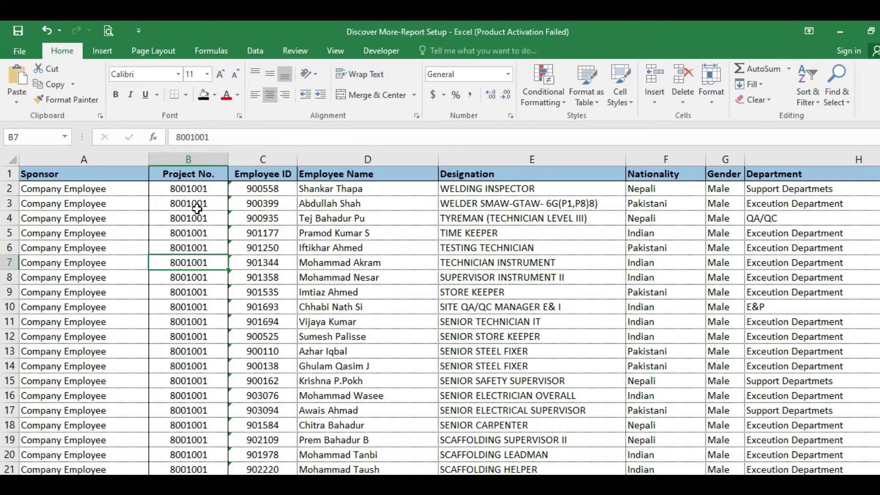
click(198, 205)
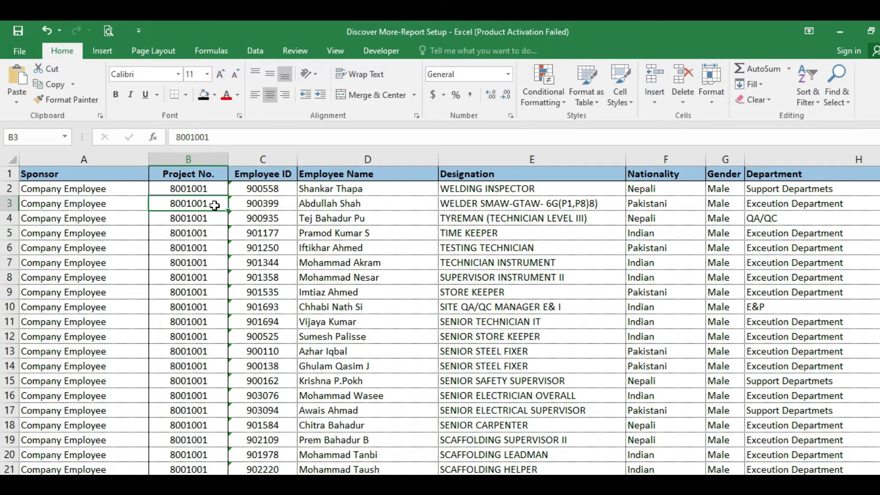
Step: Select the whole employee data range from A1 and open Home > Format cell size options
click(79, 179)
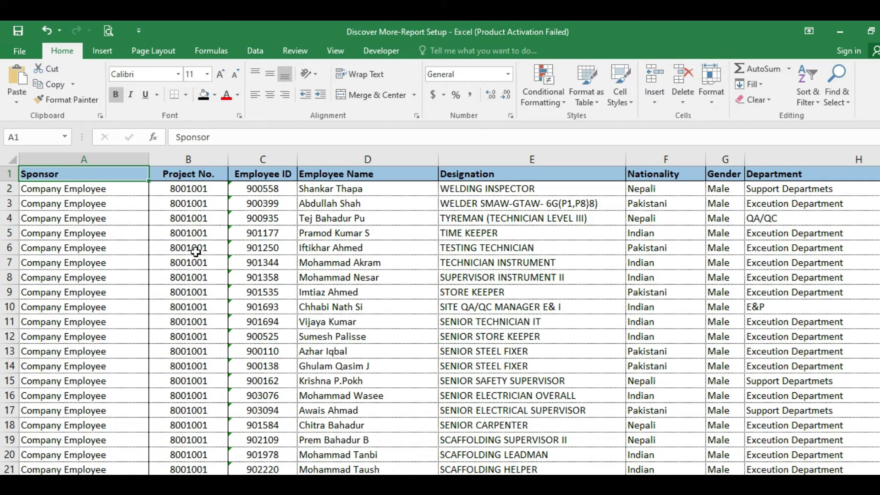
key(ctrl+shift+End)
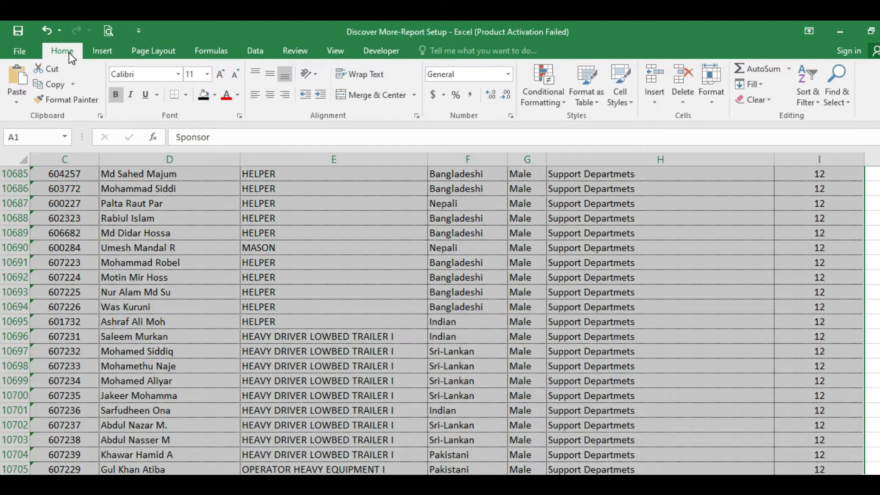
click(712, 104)
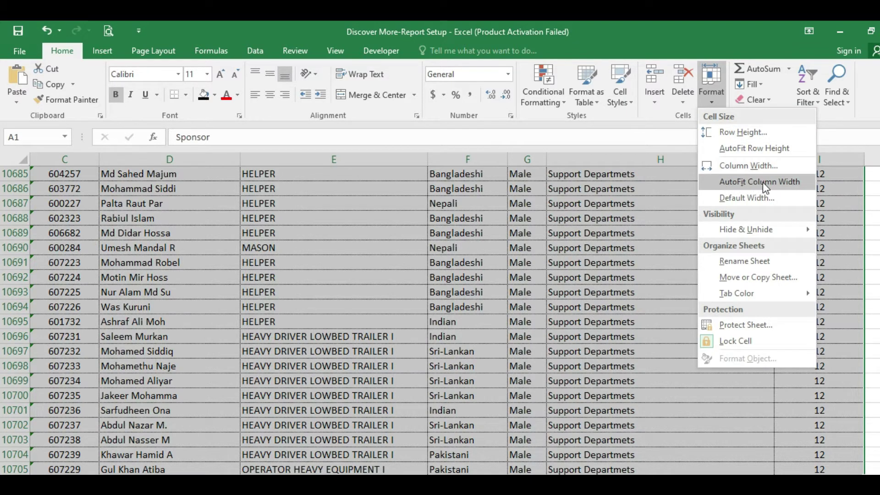
click(789, 182)
click(171, 207)
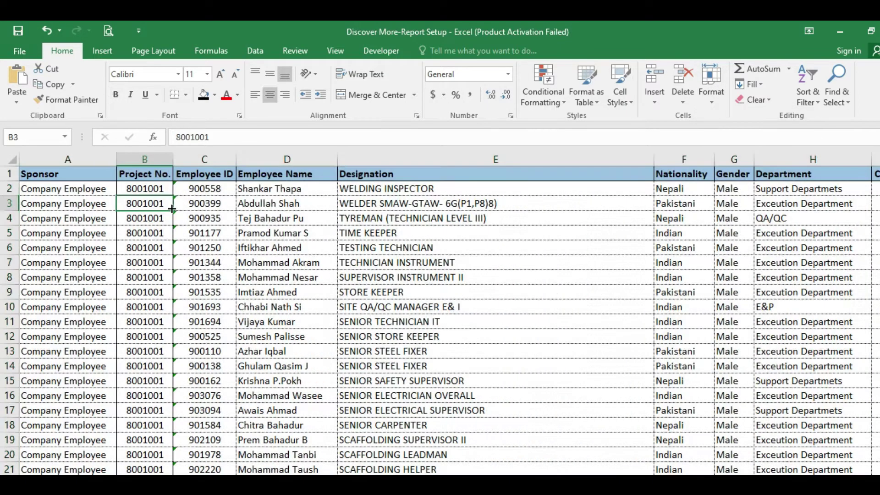
click(69, 182)
click(167, 204)
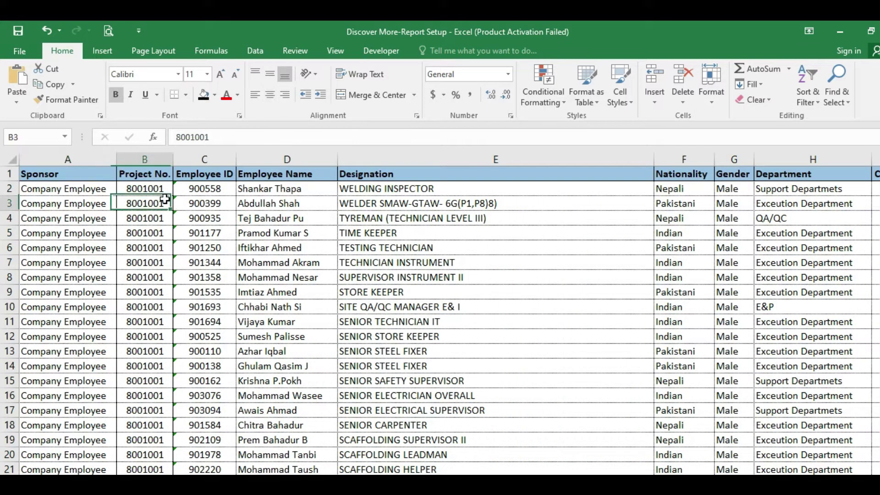
click(227, 184)
click(298, 185)
click(220, 186)
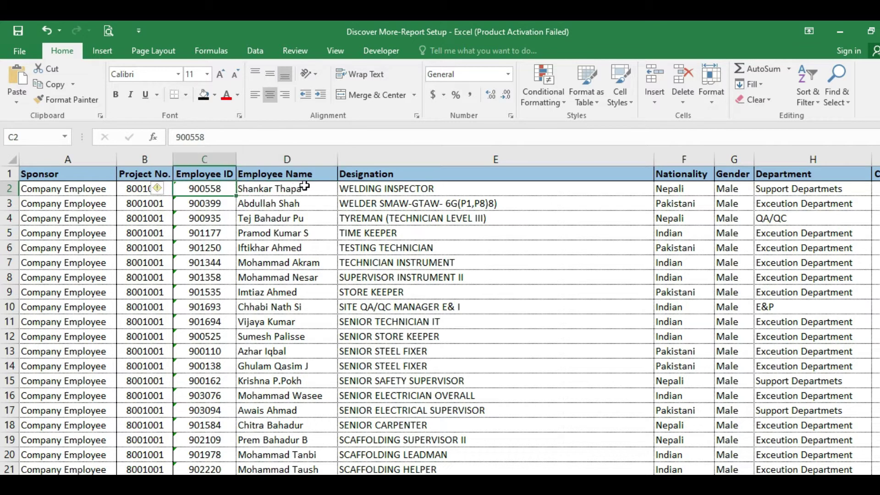
click(304, 185)
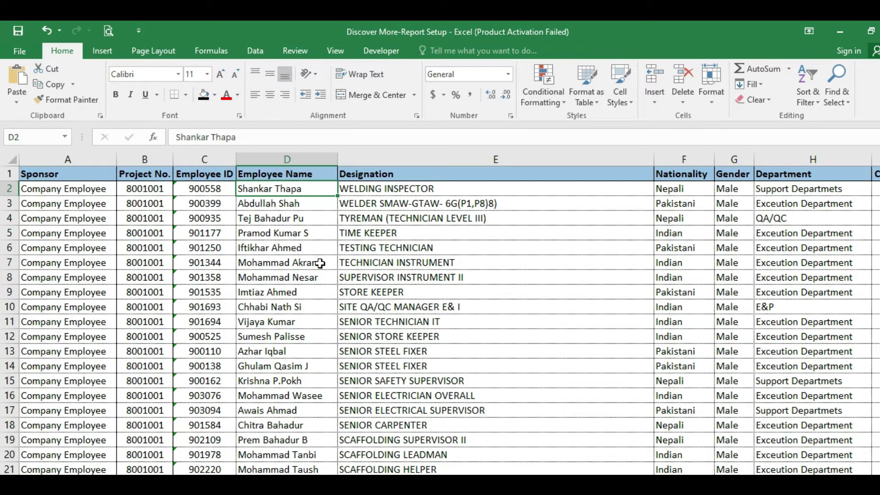
click(75, 192)
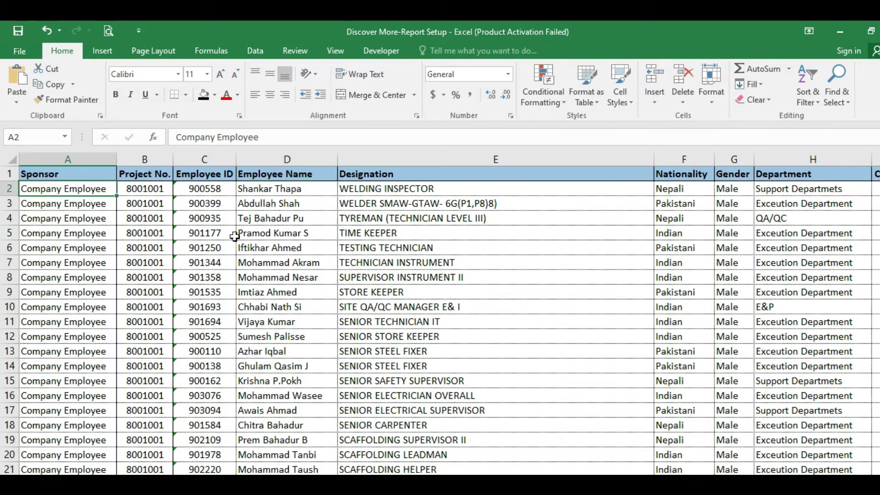
click(154, 177)
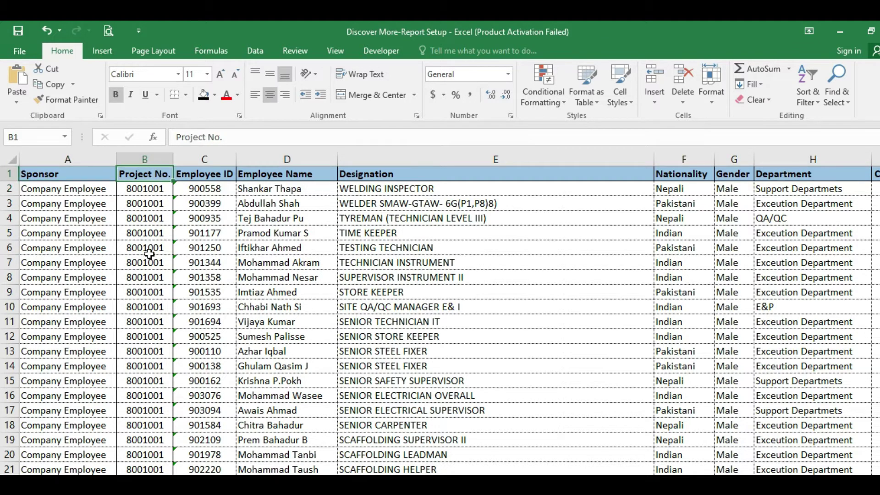
click(527, 200)
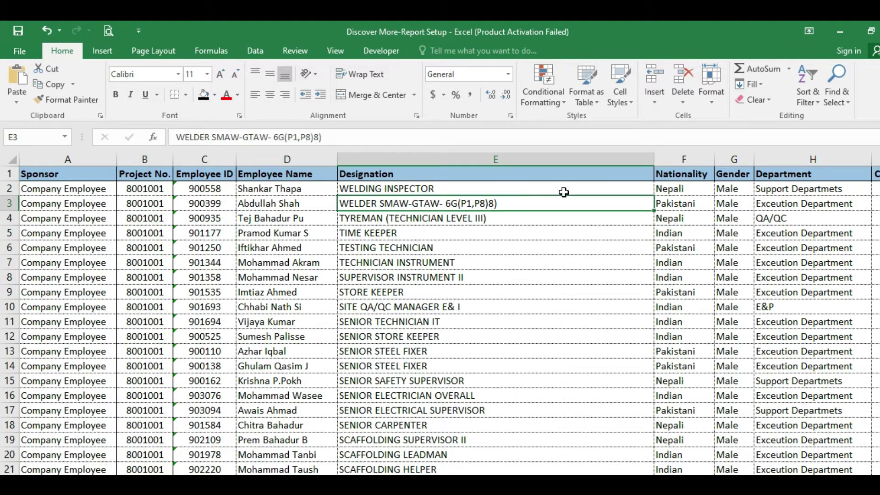
click(454, 191)
click(461, 259)
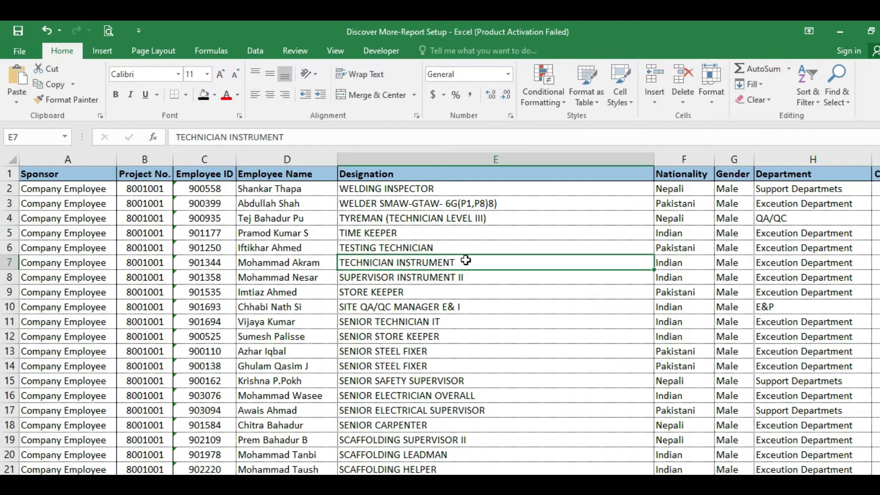
click(445, 202)
click(460, 306)
scroll(599, 353, down, 1)
scroll(600, 353, down, 6)
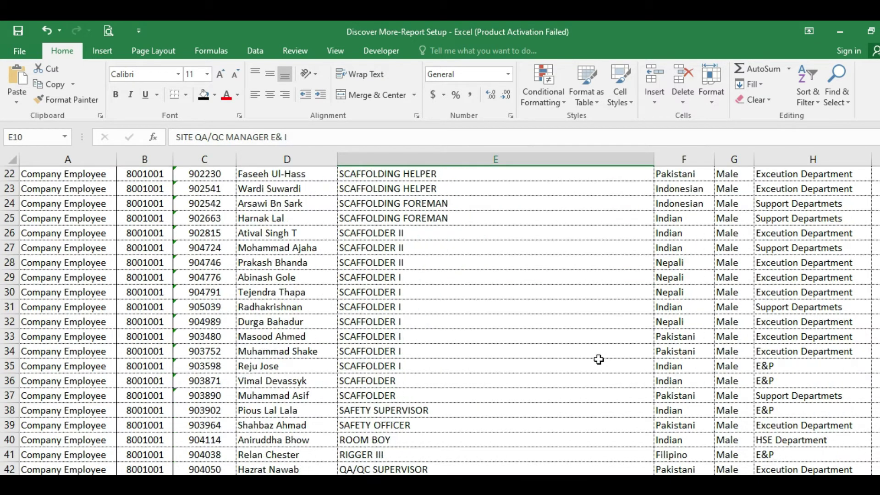
scroll(600, 353, down, 5)
scroll(600, 354, down, 2)
scroll(599, 353, down, 7)
scroll(600, 354, down, 1)
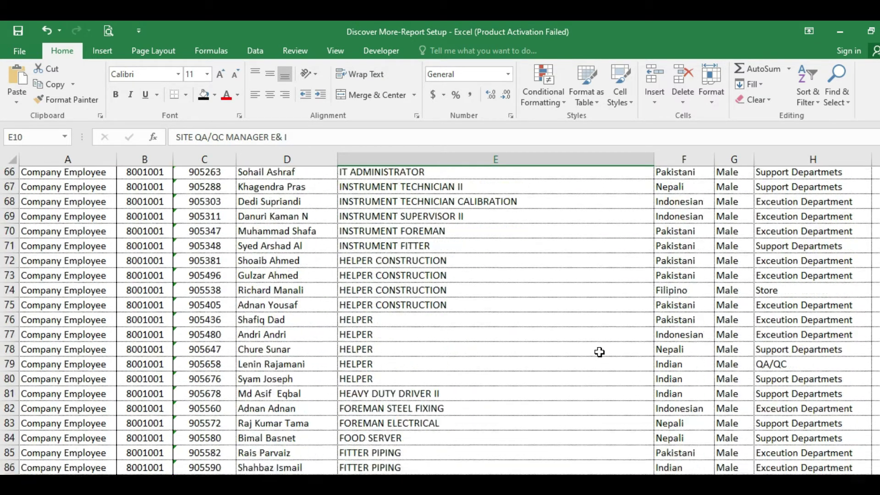
scroll(599, 353, down, 4)
scroll(600, 352, down, 2)
scroll(600, 352, down, 2)
scroll(599, 352, down, 4)
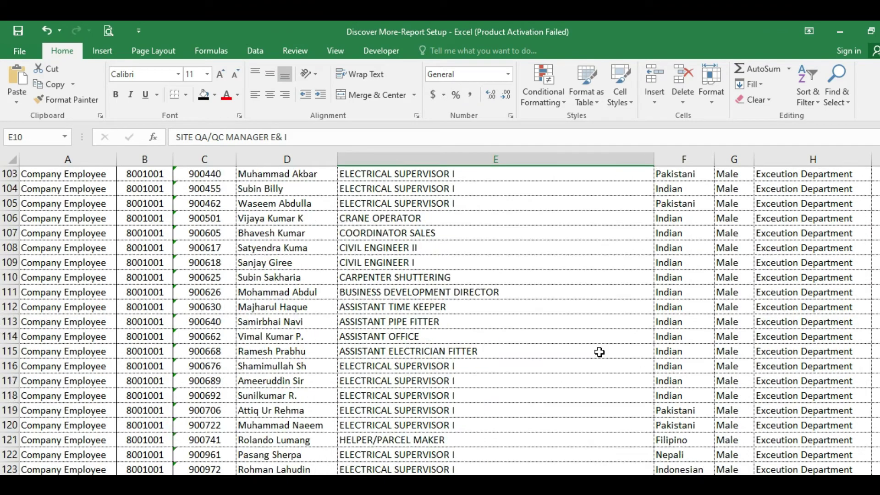
scroll(600, 352, up, 6)
scroll(599, 353, up, 10)
scroll(599, 352, up, 5)
scroll(599, 350, up, 12)
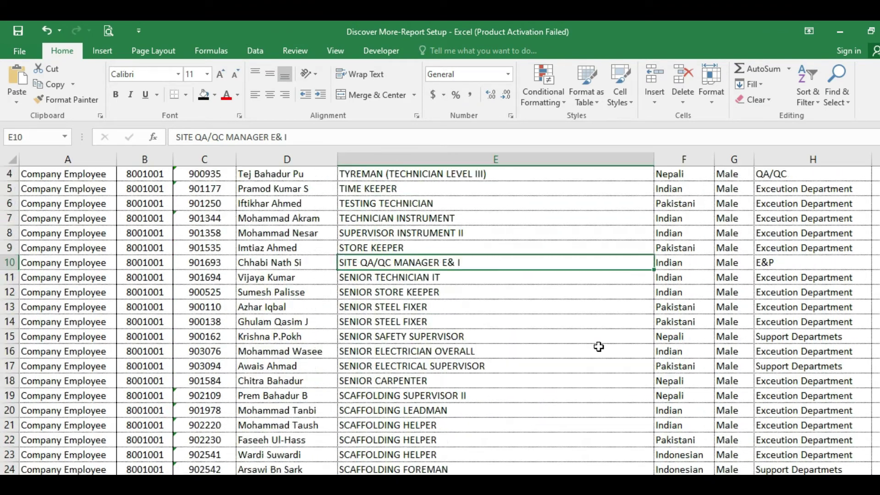
scroll(598, 350, up, 1)
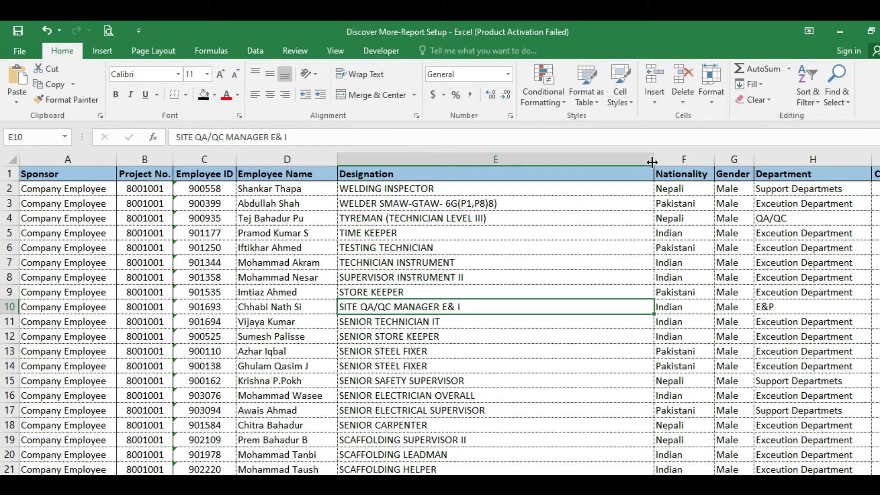
drag(654, 160, 522, 176)
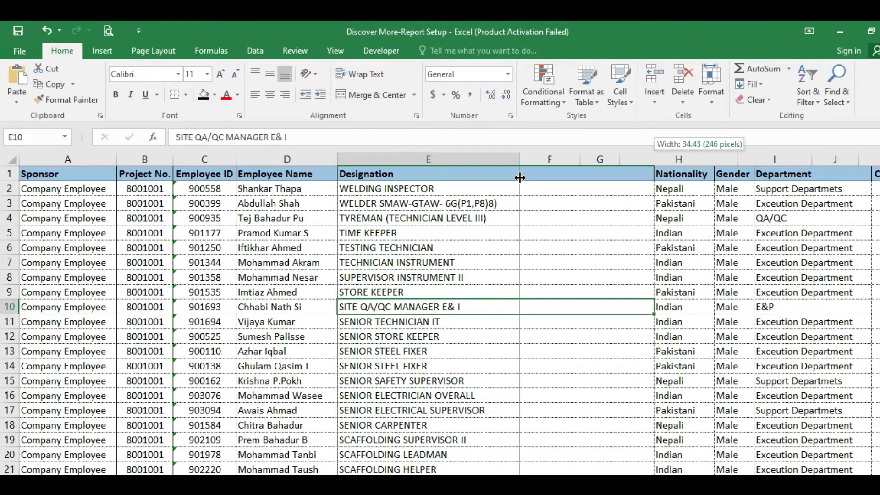
drag(523, 176, 519, 178)
key(ctrl+Home)
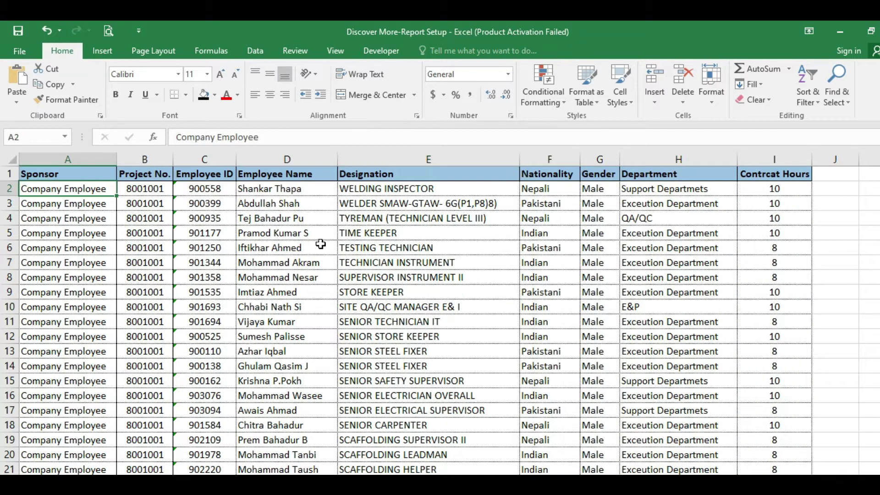
click(90, 173)
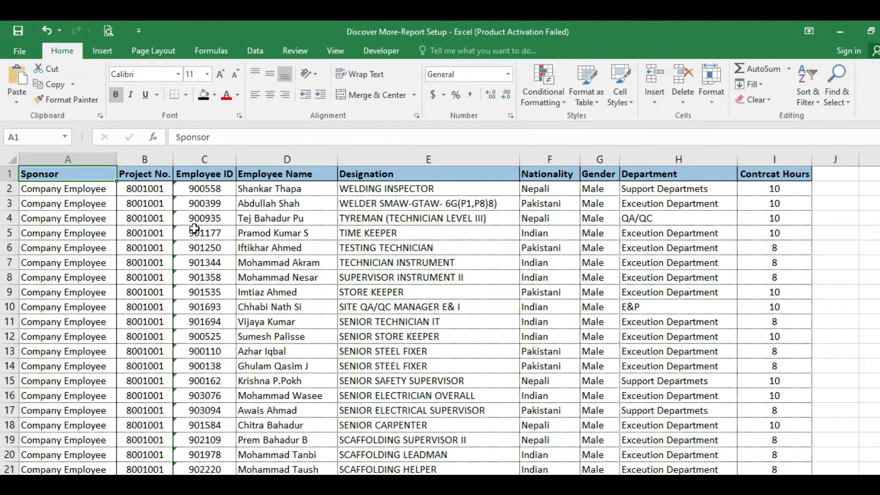
Step: Insert three blank rows above the table's header row
right_click(59, 182)
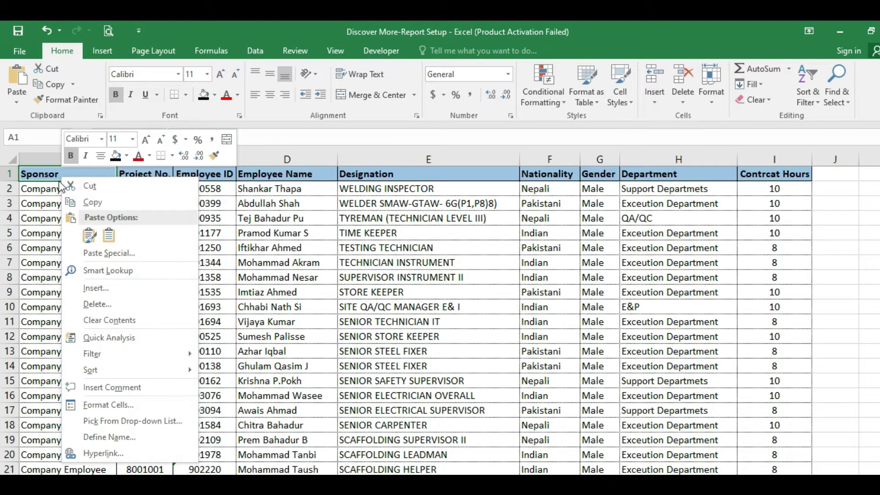
click(122, 292)
click(77, 289)
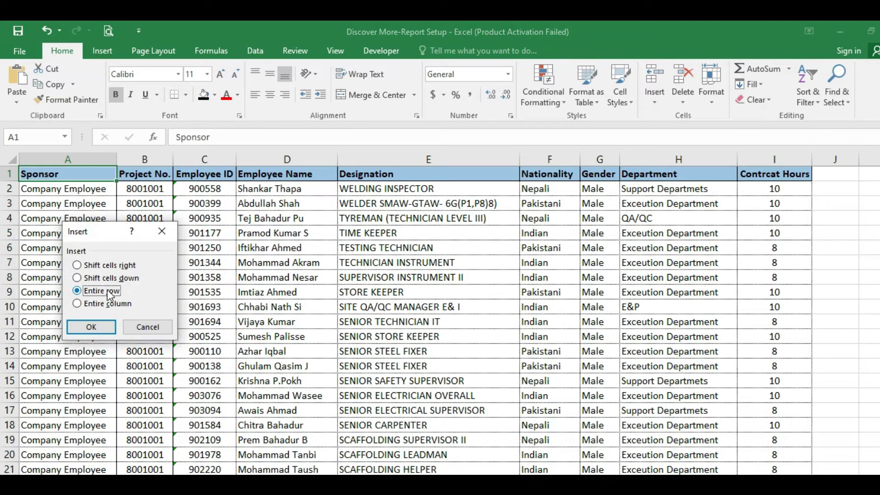
click(92, 324)
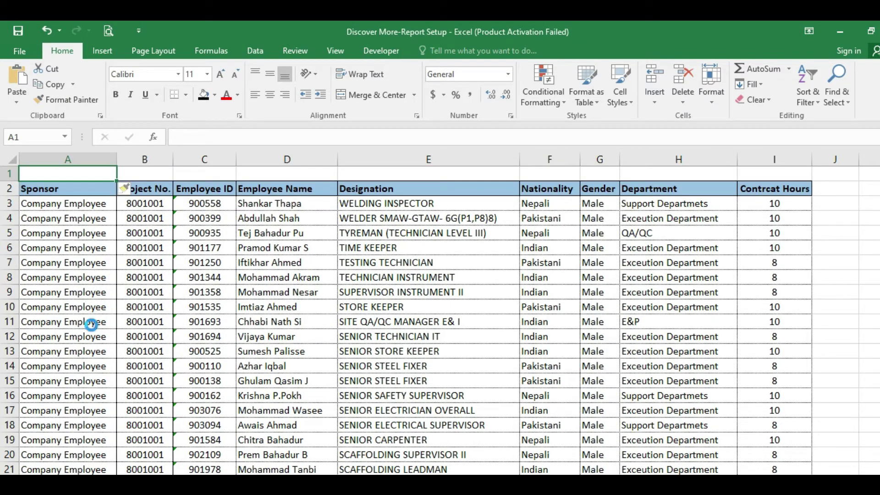
key(F4)
key(F4)
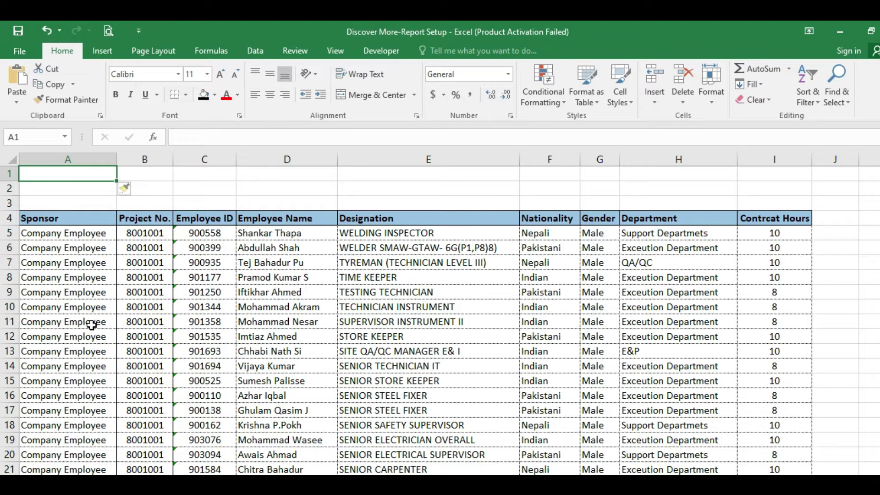
Step: Enter the title 'Employee List Project Wise' in A1 and 'All Sponsor Wise' in A2
text(Emplo)
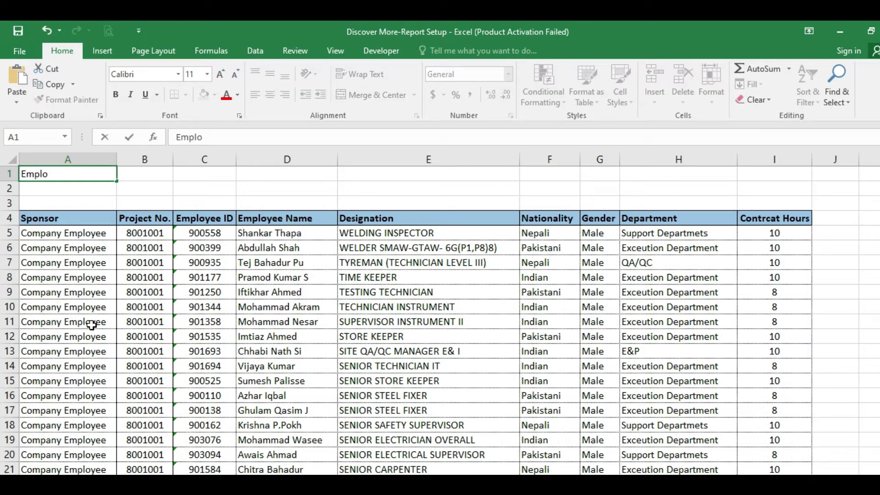
text(yee )
text(List)
text( Project)
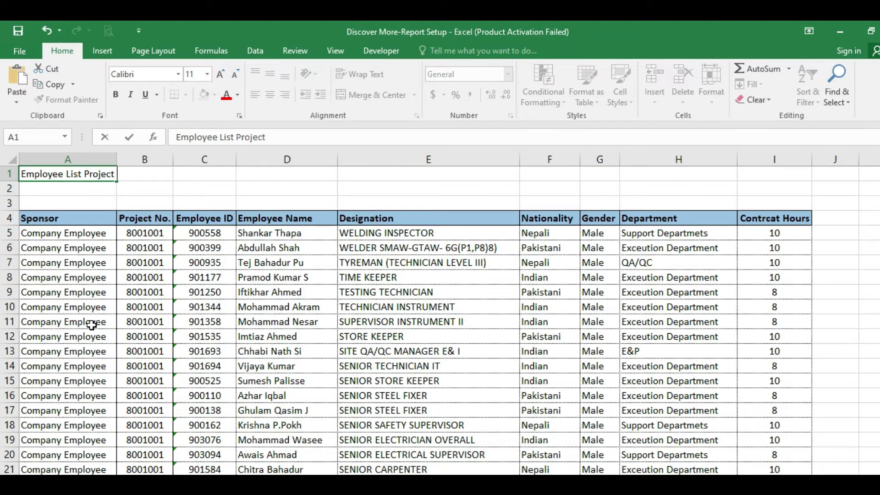
text( Wise)
key(Return)
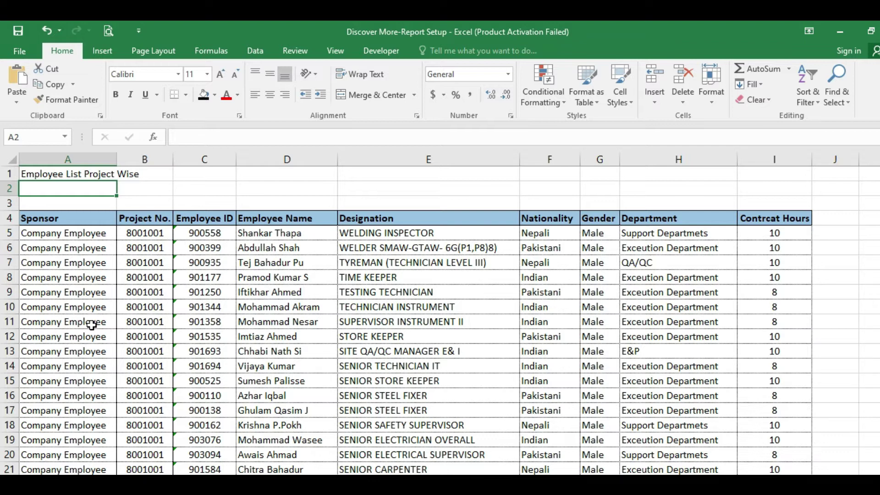
text(All Sponsor Wise)
key(Return)
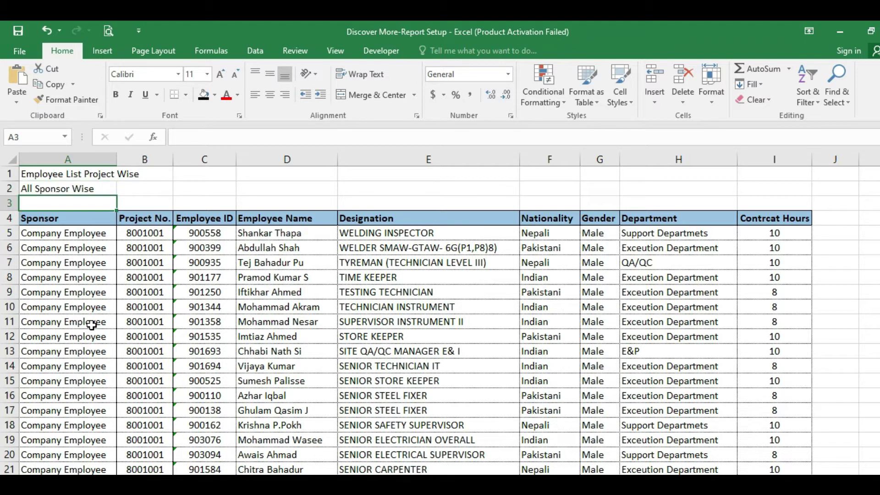
key(Up)
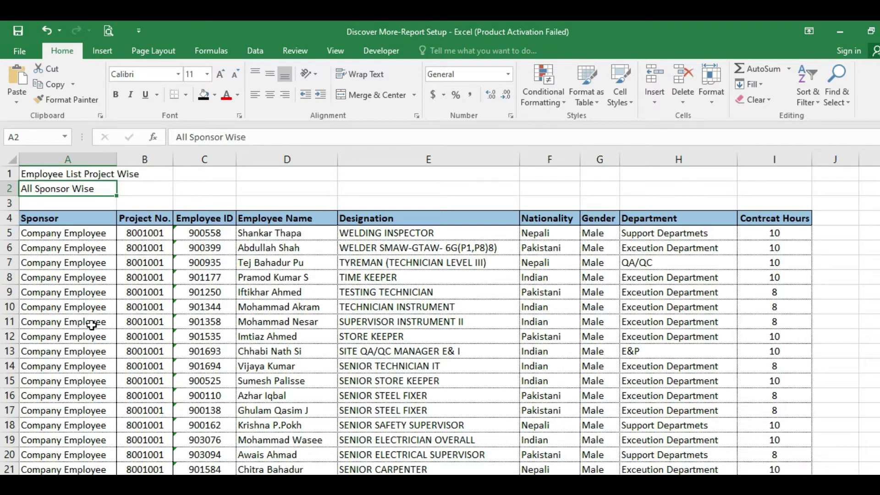
Step: Make the A1 title bold at 18 point
click(32, 173)
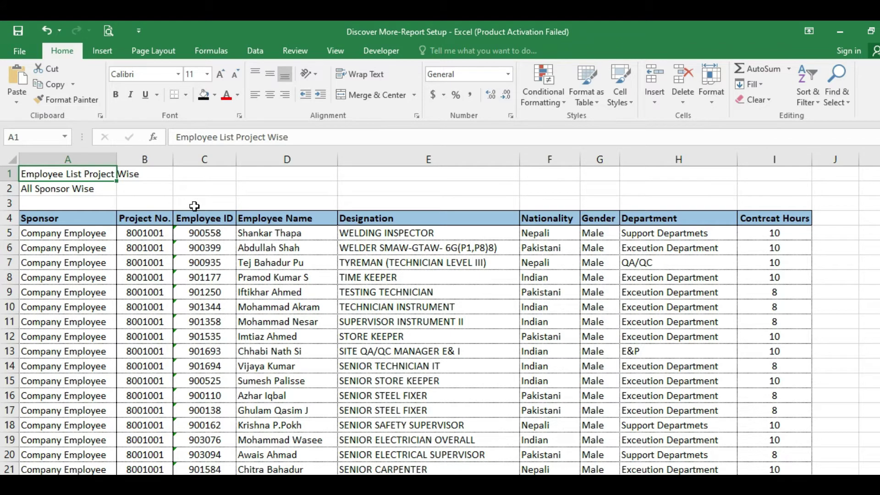
click(219, 76)
click(220, 76)
click(219, 76)
click(220, 76)
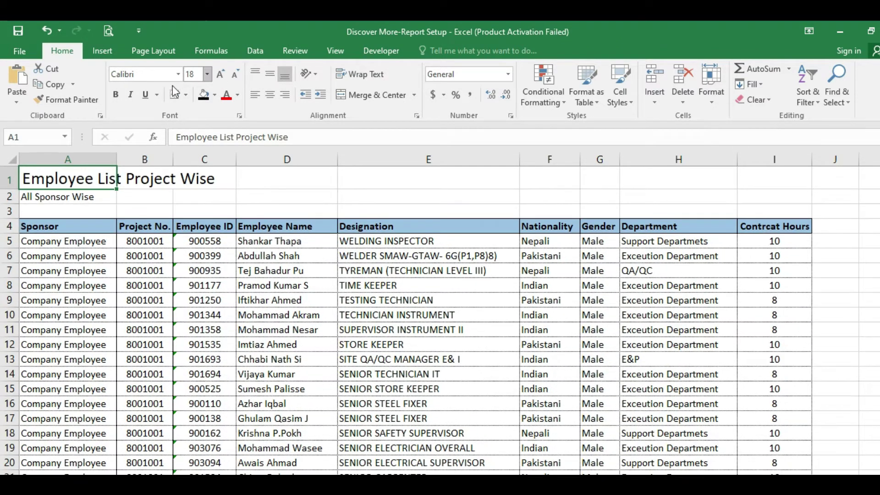
click(116, 95)
Step: Make the A2 subtitle bold at 14 point
click(39, 192)
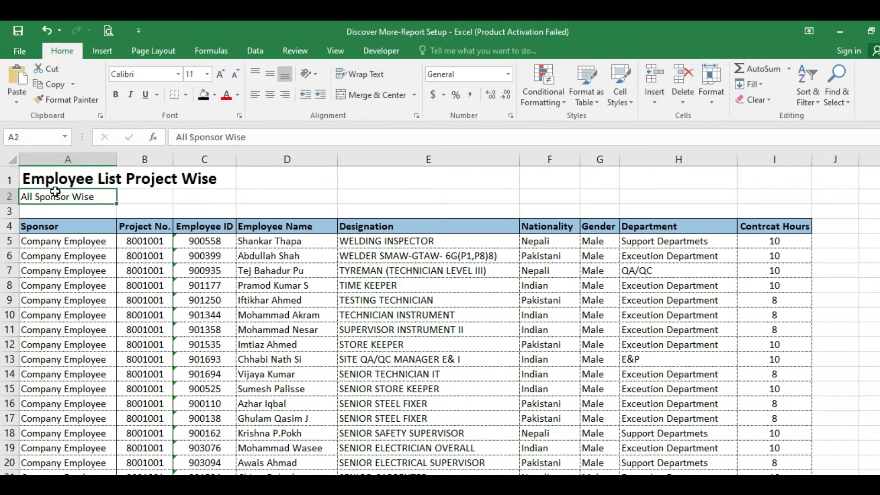
click(219, 74)
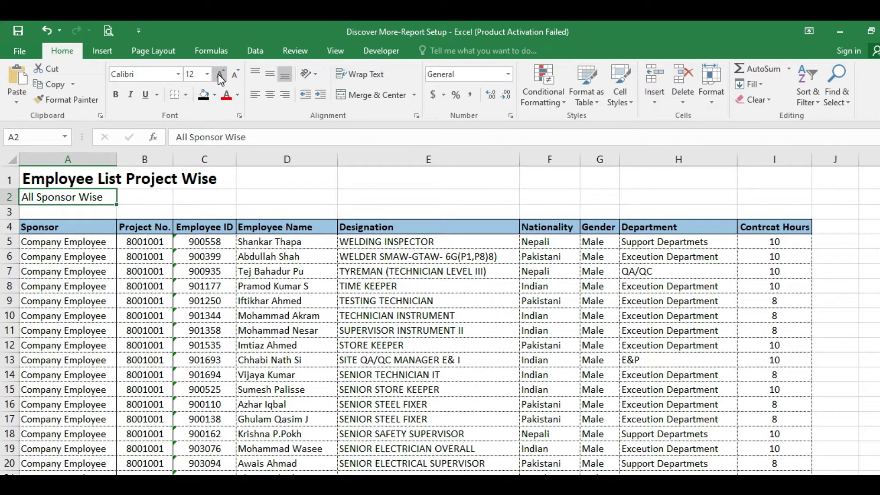
click(218, 73)
key(ctrl+b)
click(748, 215)
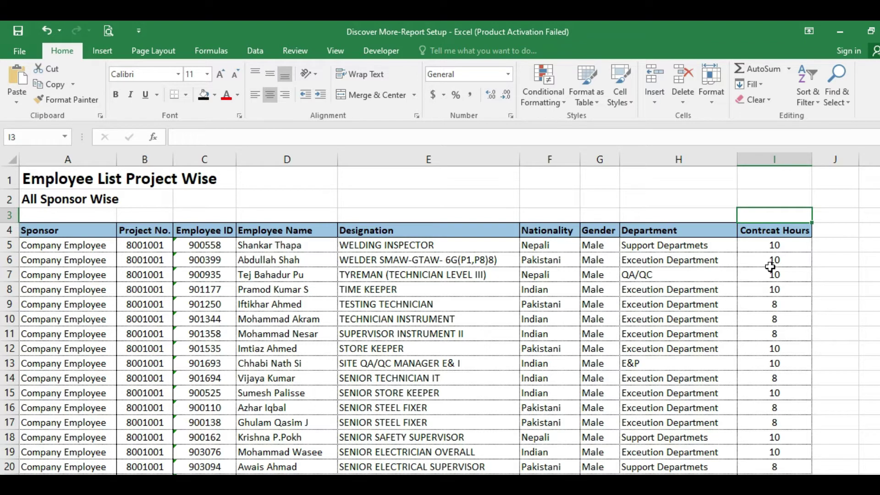
Step: Enter =TODAY() in I3, right-aligned and bold
text(=To)
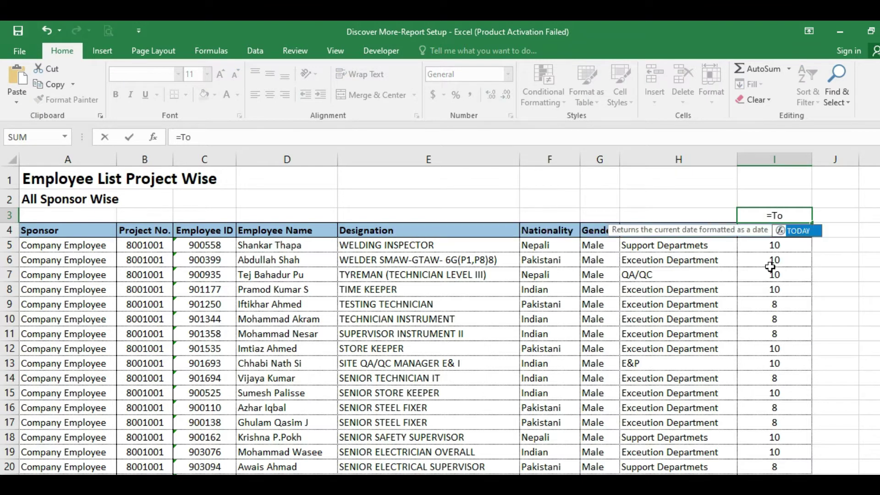
text(day)
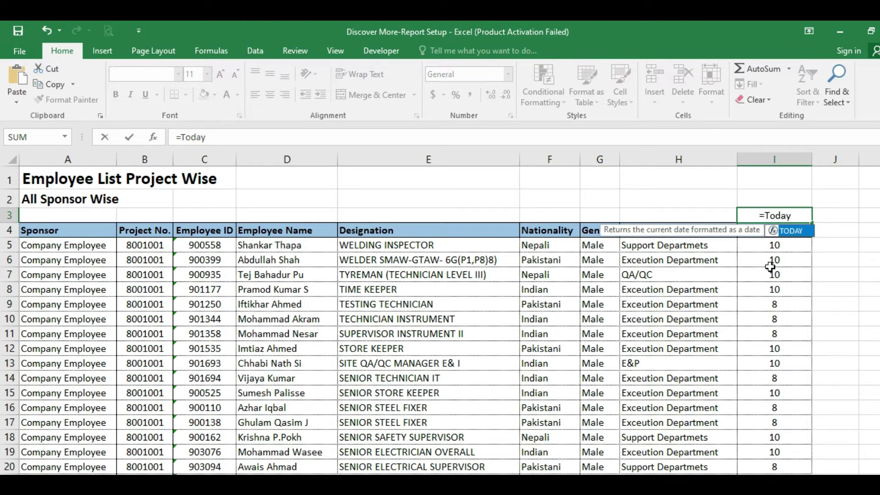
text())
key(BackSpace)
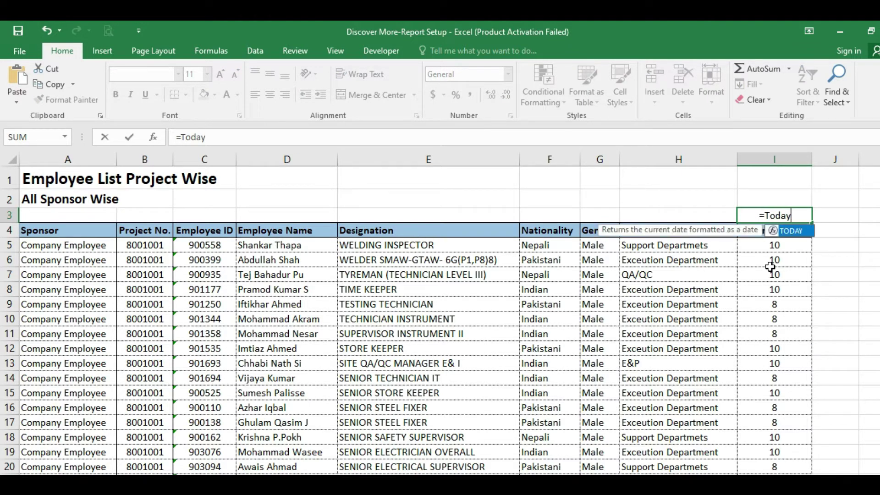
text(())
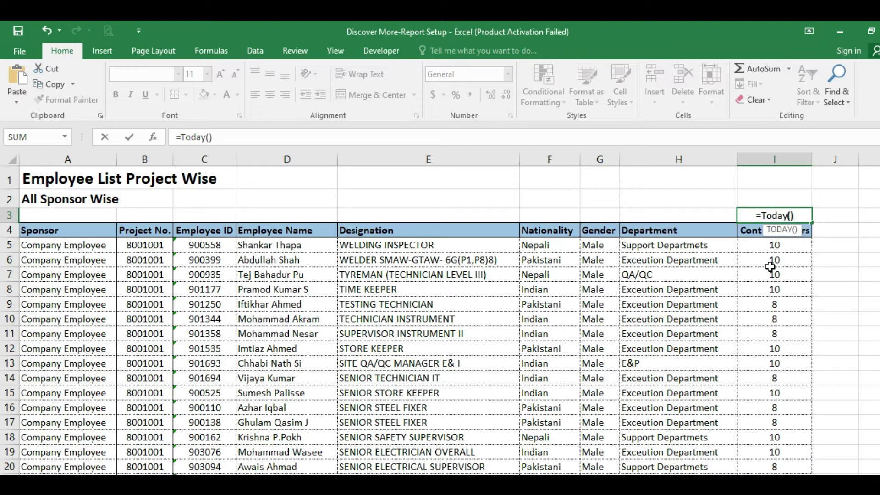
key(Return)
key(Up)
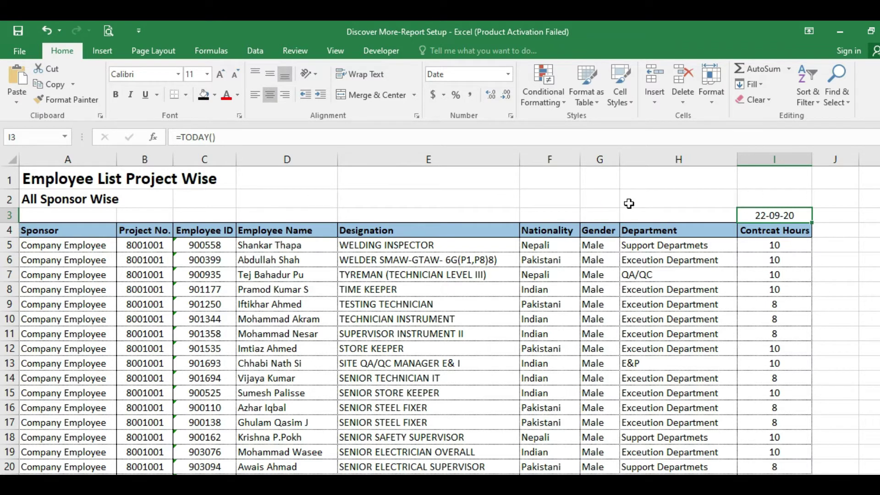
click(286, 95)
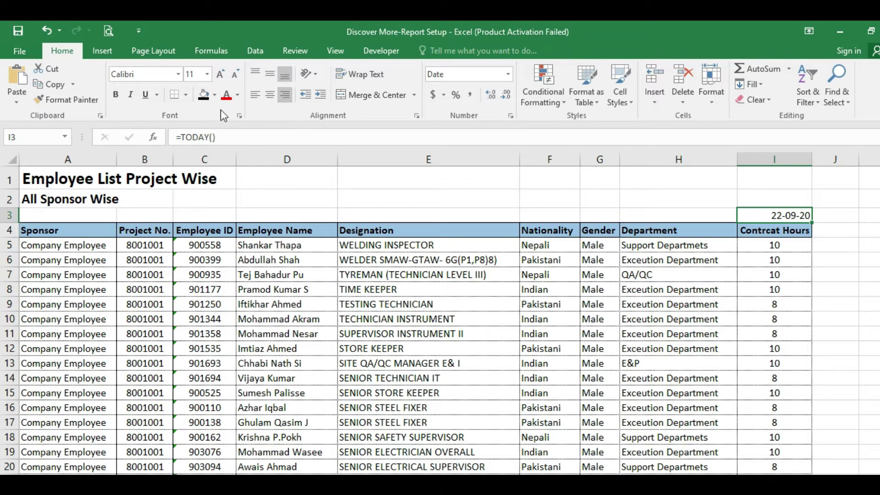
click(116, 95)
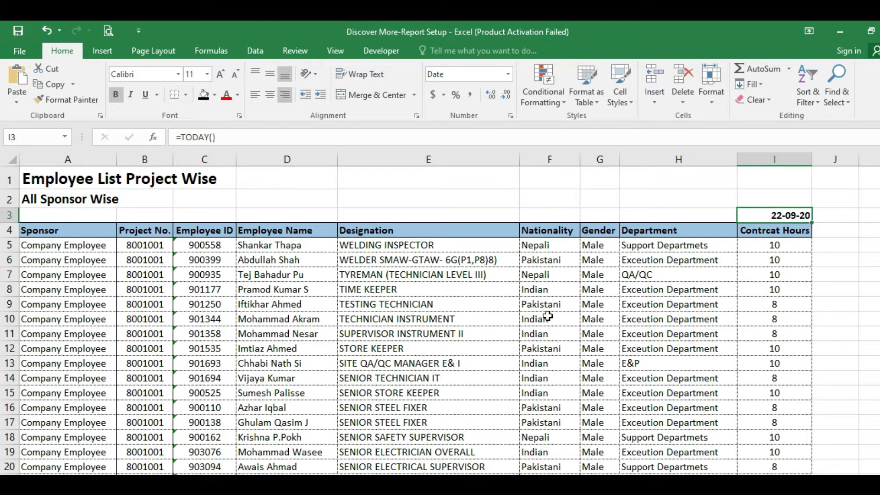
Step: Replace the I3 formula with =NOW()
text(=m)
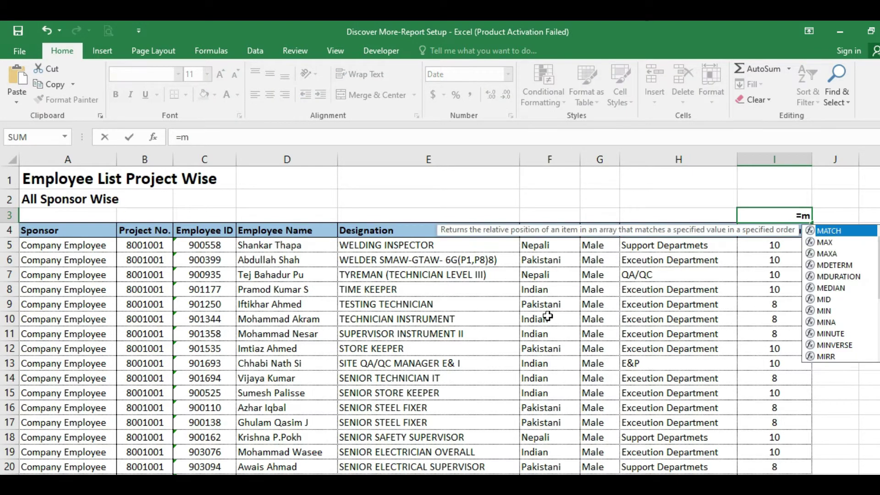
key(BackSpace)
text(now)
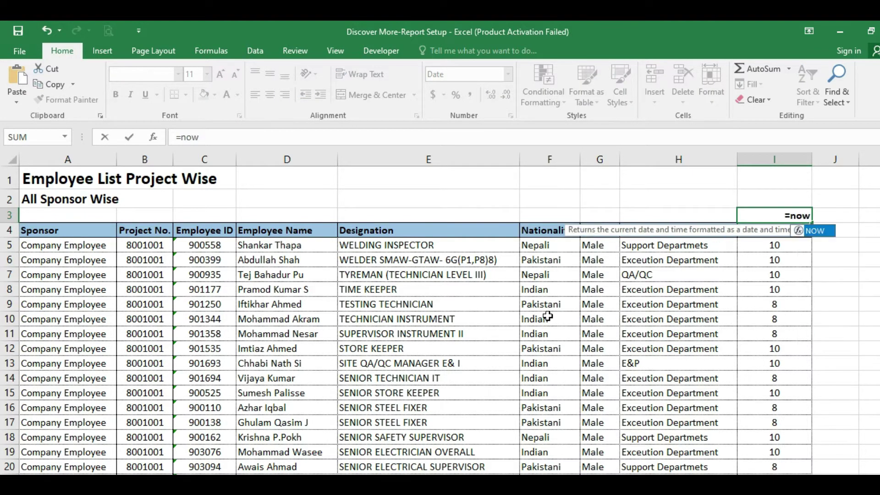
text(())
key(Return)
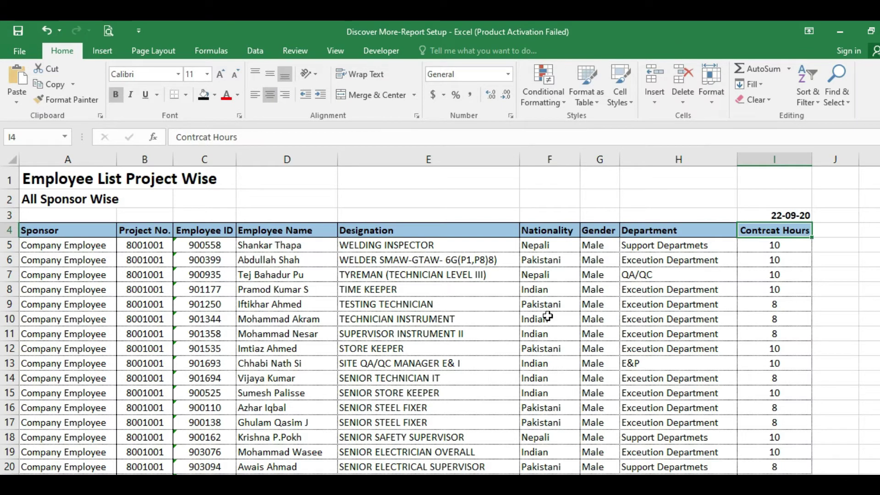
key(Up)
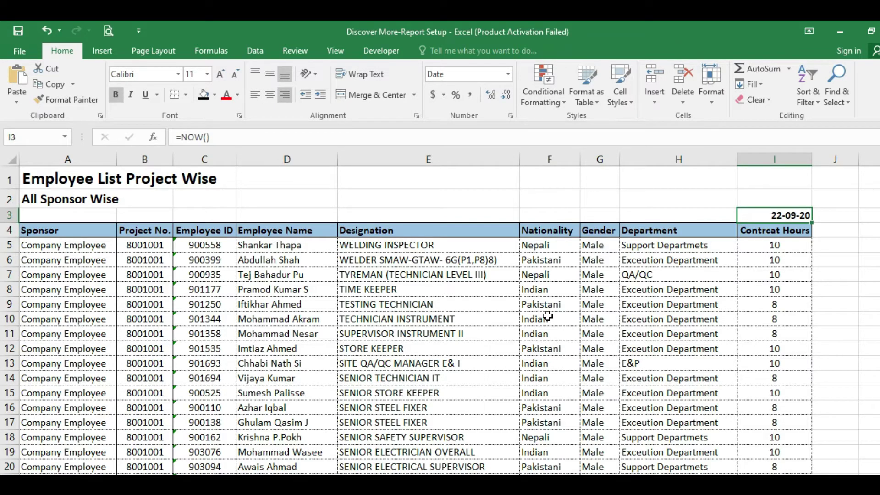
Step: Format I3 with the 14-Mar-12 date type so it reads 22-Sep-20
key(ctrl+1)
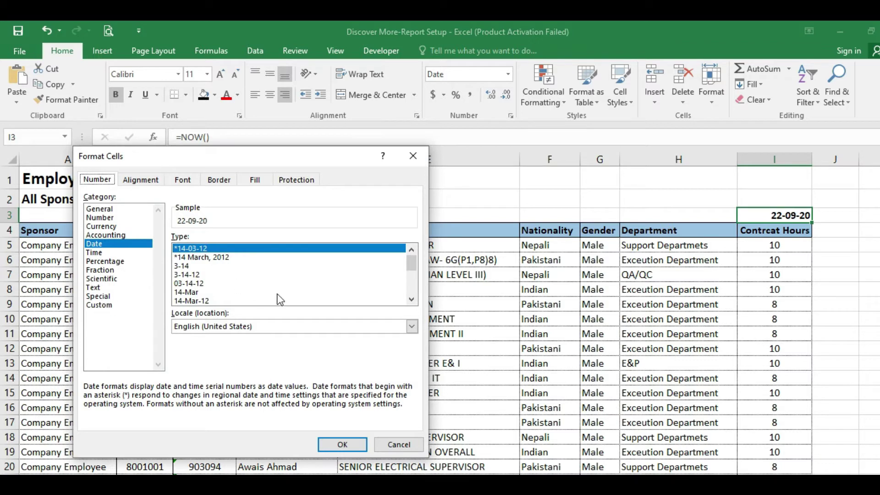
key(Escape)
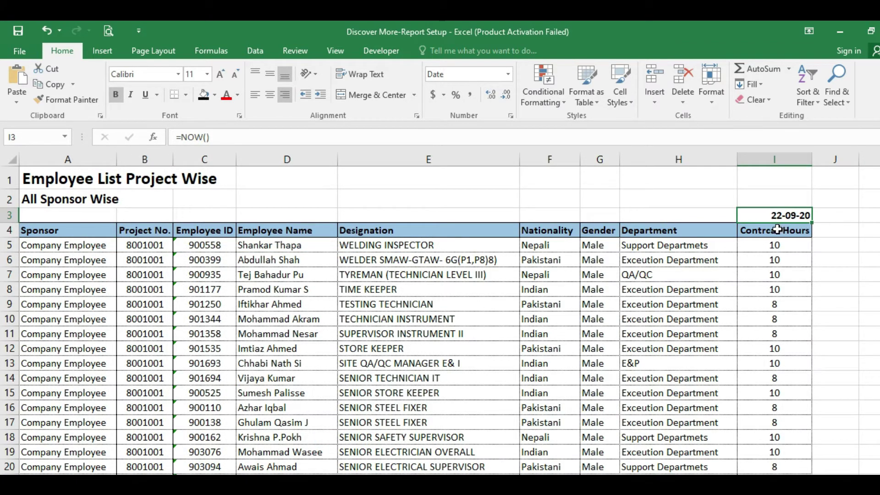
key(ctrl+1)
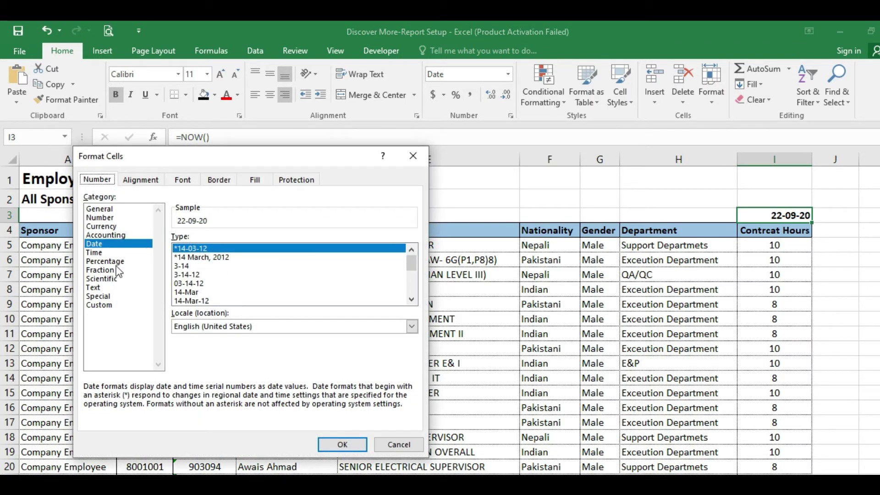
click(197, 300)
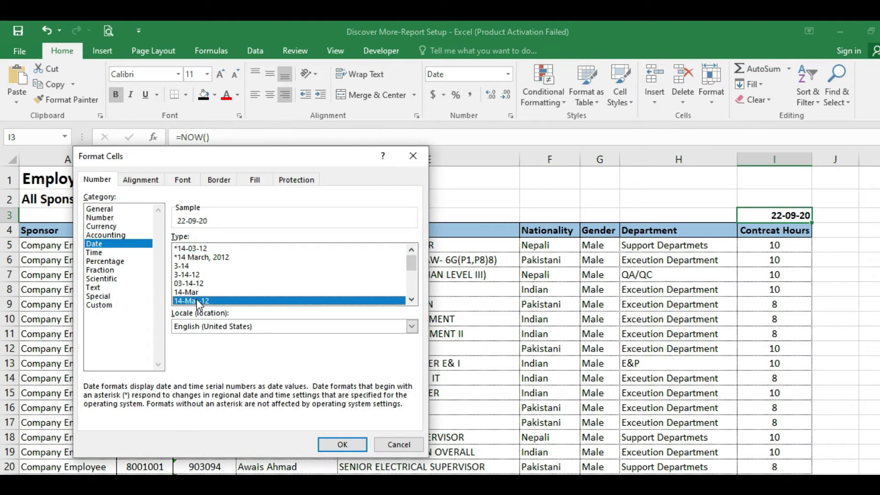
click(343, 444)
Step: Review the title, subtitle, date and row-4 column headers of the finished report
click(123, 248)
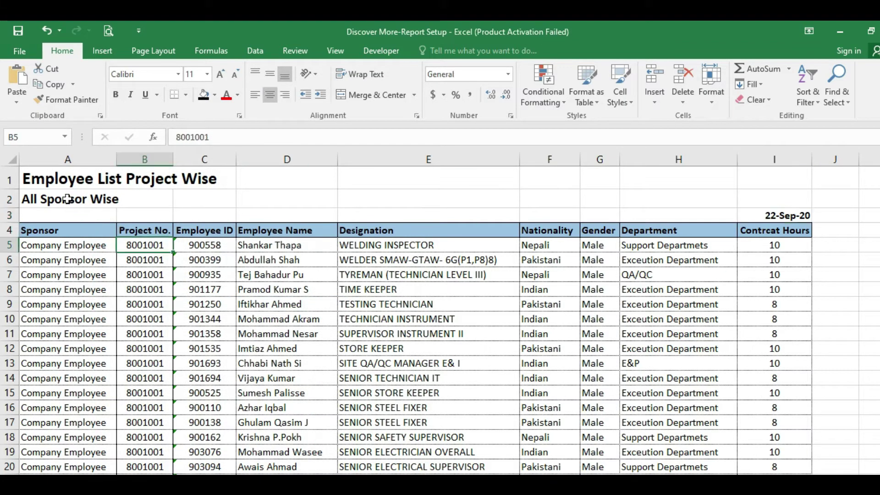
click(69, 200)
click(57, 177)
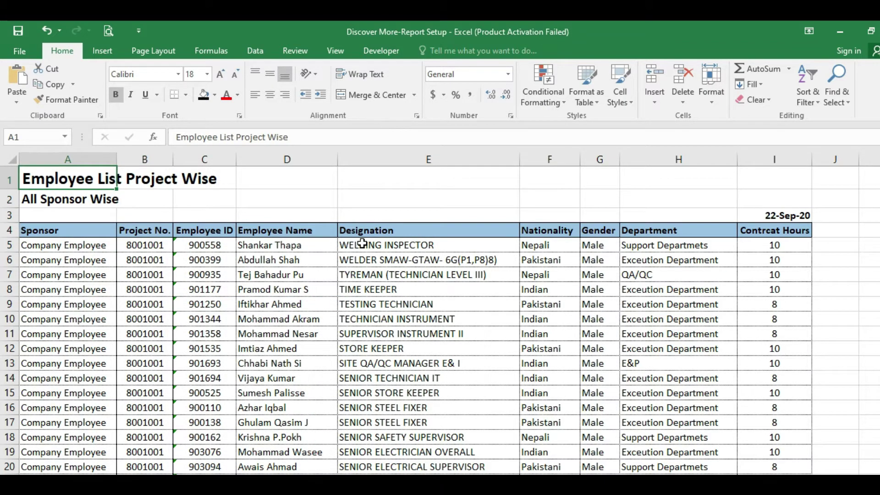
click(97, 262)
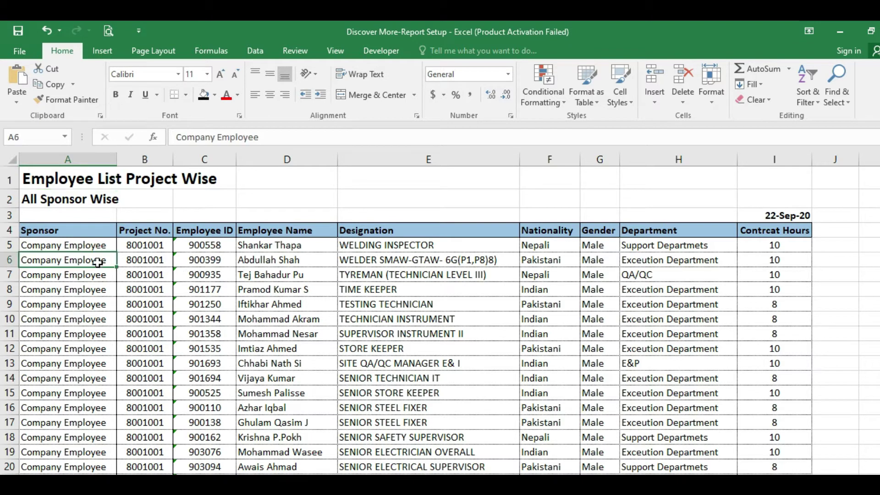
click(71, 234)
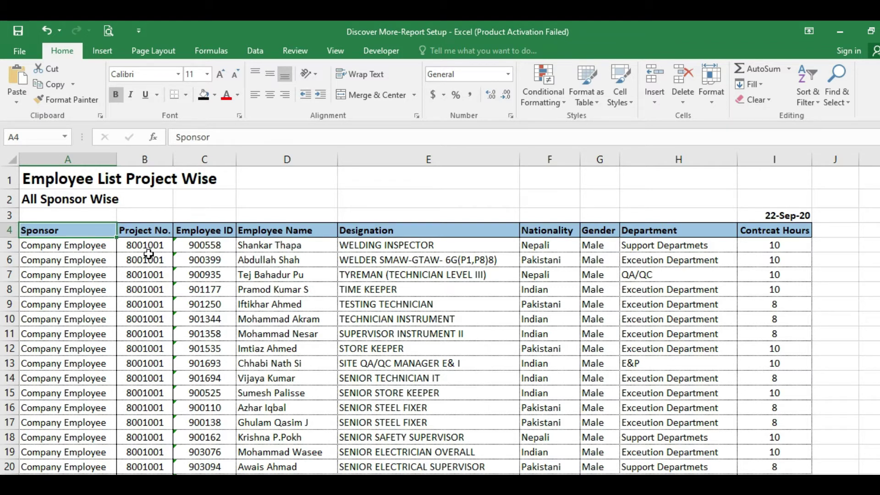
click(243, 246)
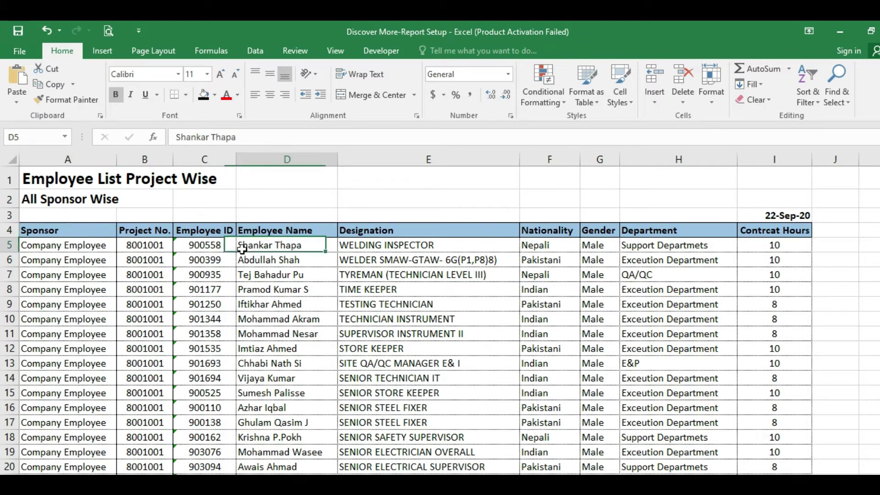
click(77, 245)
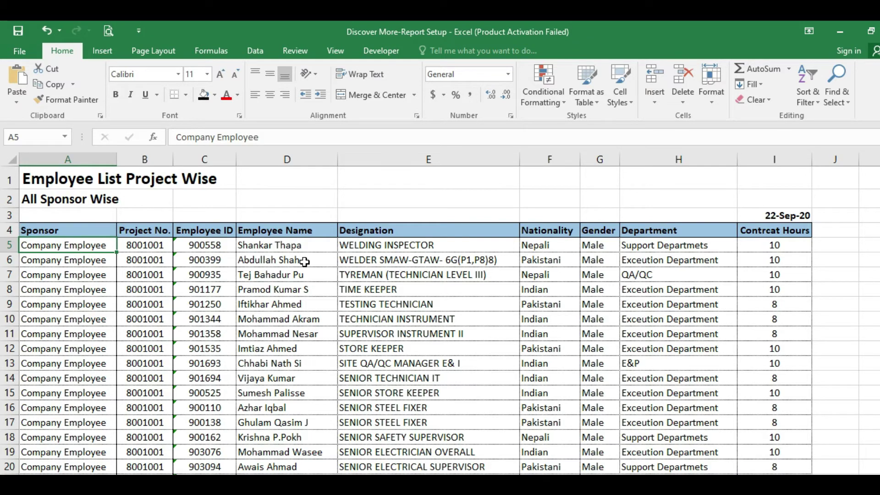
scroll(300, 261, down, 4)
scroll(303, 264, down, 1)
scroll(303, 263, up, 5)
drag(64, 230, 677, 233)
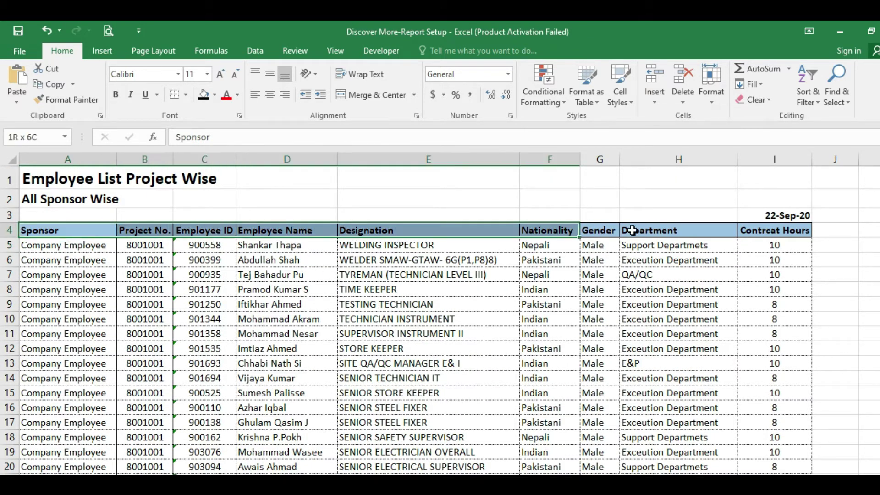
click(475, 273)
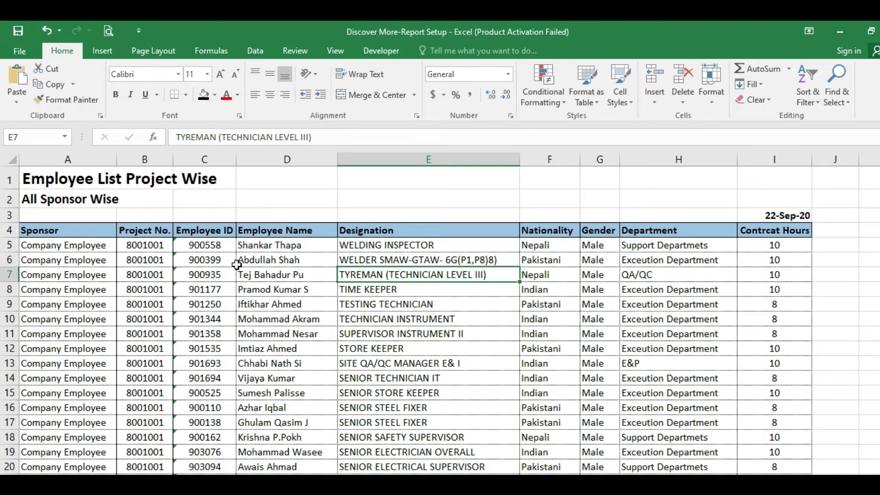
Step: Set the report's page orientation to Landscape in Page Setup via Margins > Custom Margins
click(174, 53)
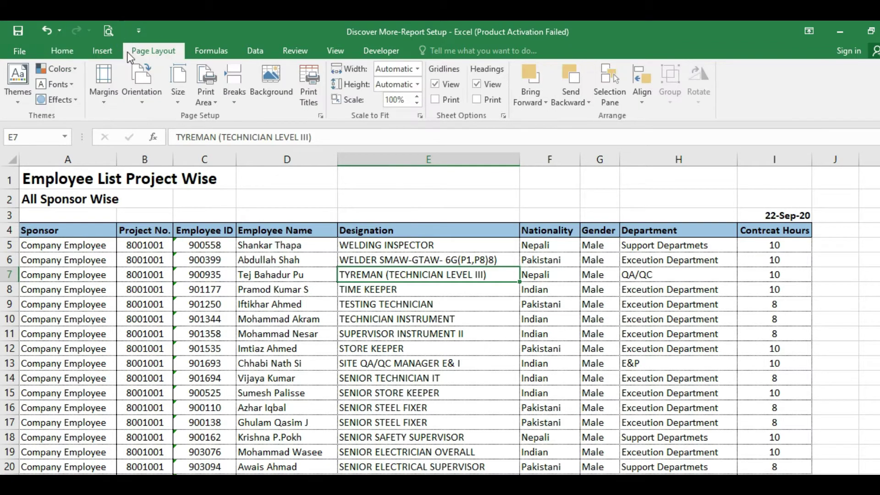
click(103, 105)
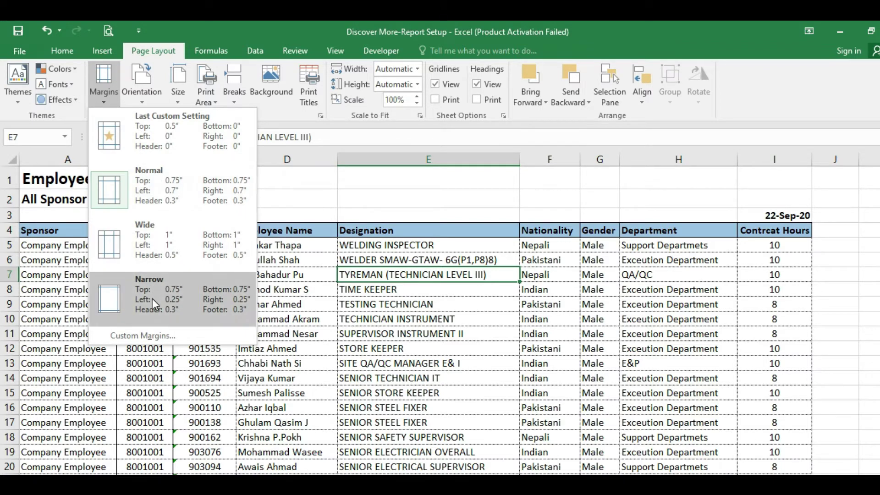
click(132, 334)
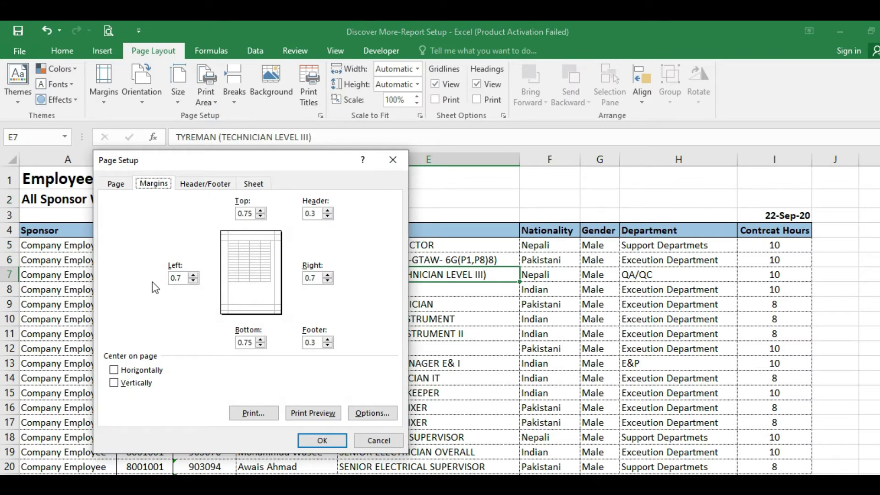
click(116, 184)
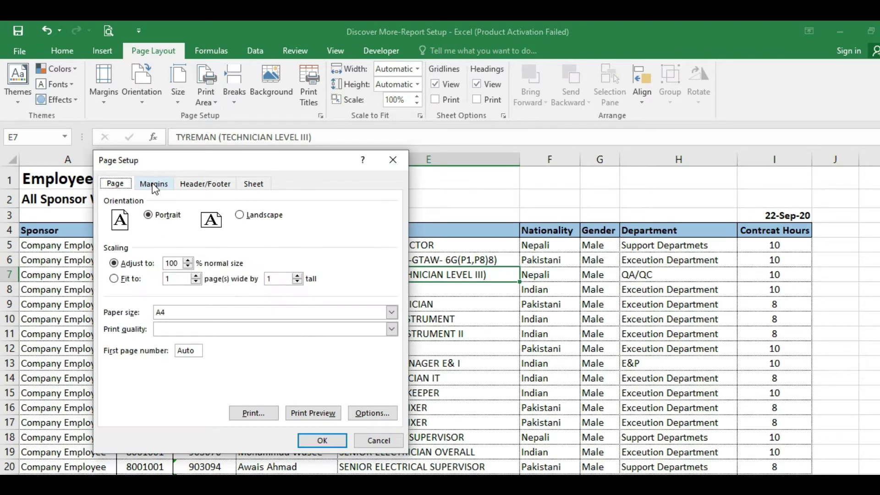
click(154, 184)
click(204, 184)
click(249, 185)
key(ctrl+Tab)
click(239, 217)
click(322, 443)
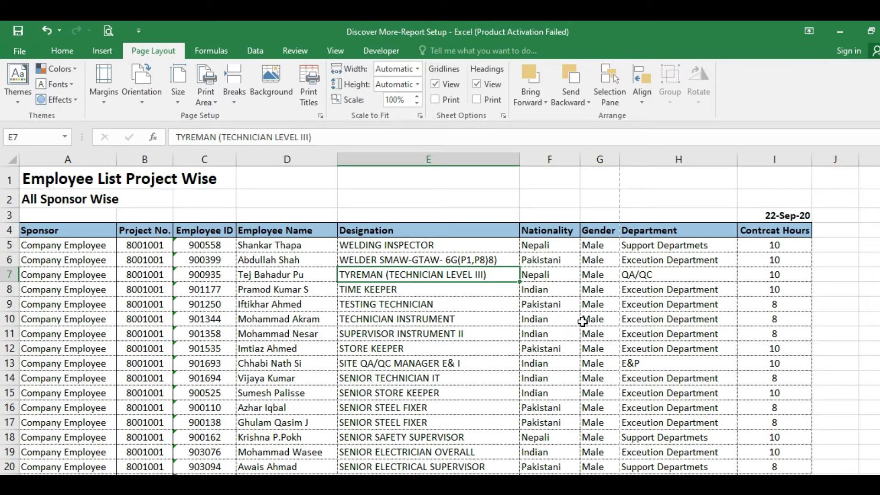
Step: Inspect the Gender column where the landscape page break falls
click(614, 168)
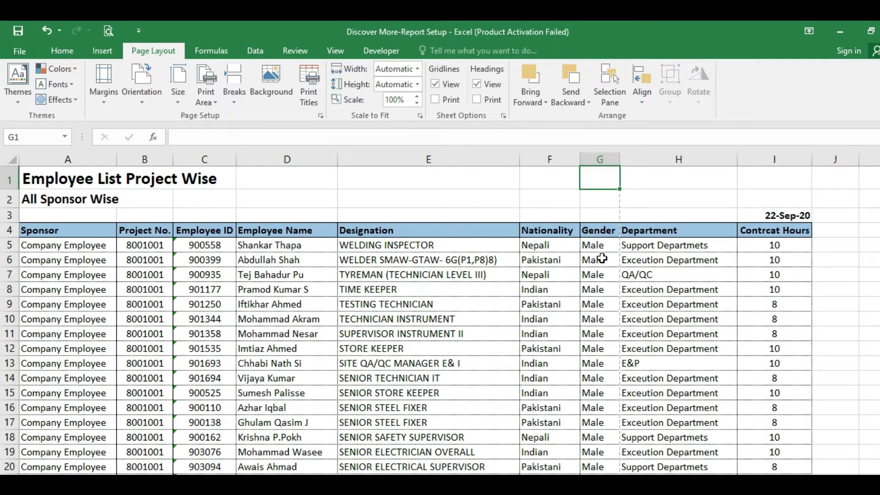
click(609, 286)
click(603, 244)
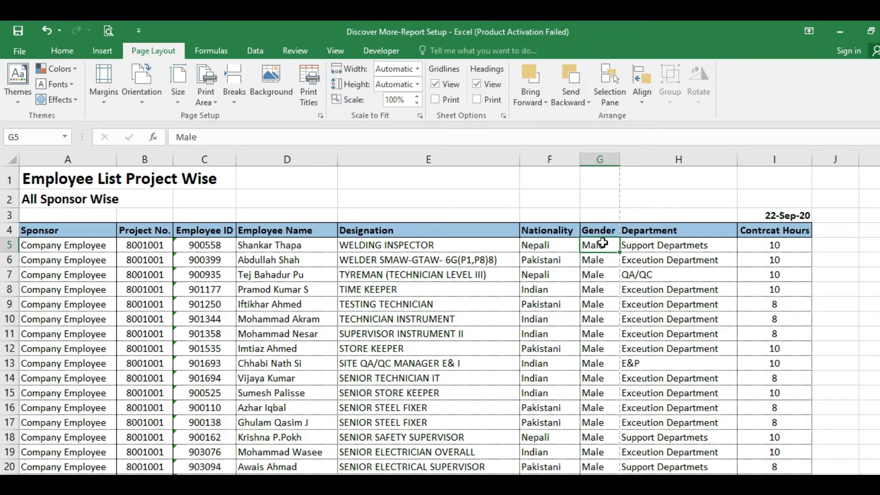
click(599, 229)
drag(601, 177, 601, 293)
click(666, 255)
click(573, 245)
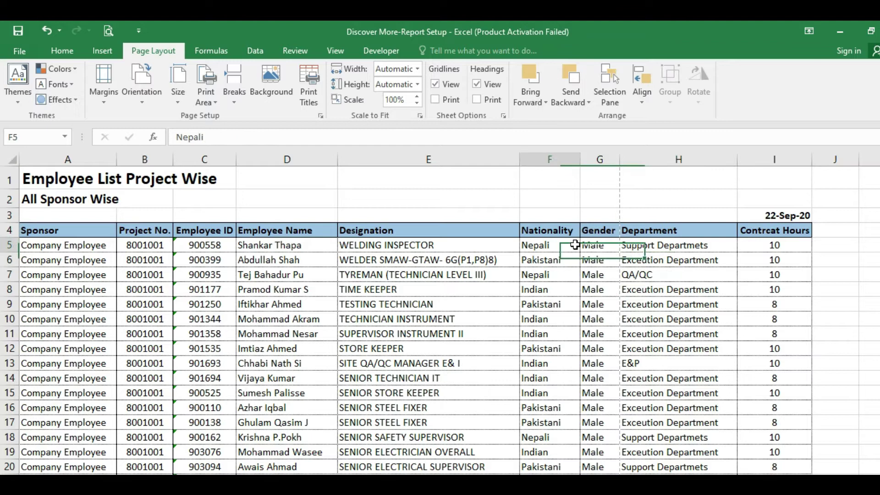
click(614, 231)
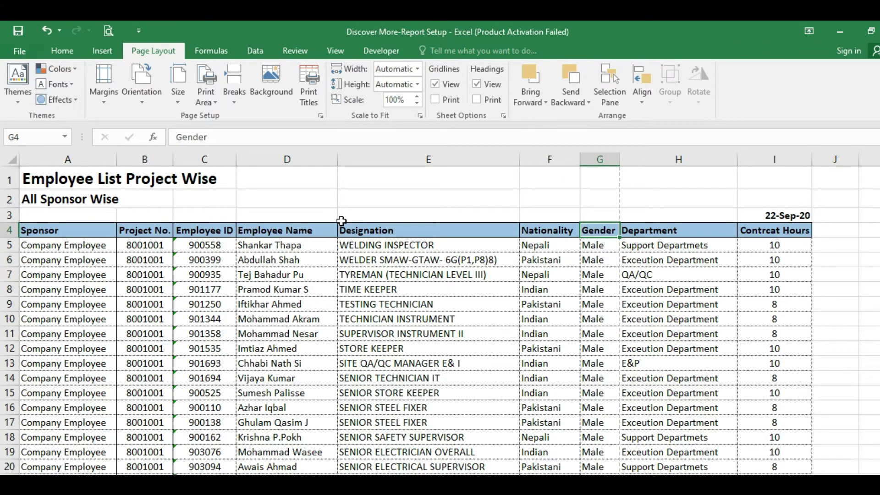
Step: Scale the printout to 75% of normal size in Page Setup
click(100, 101)
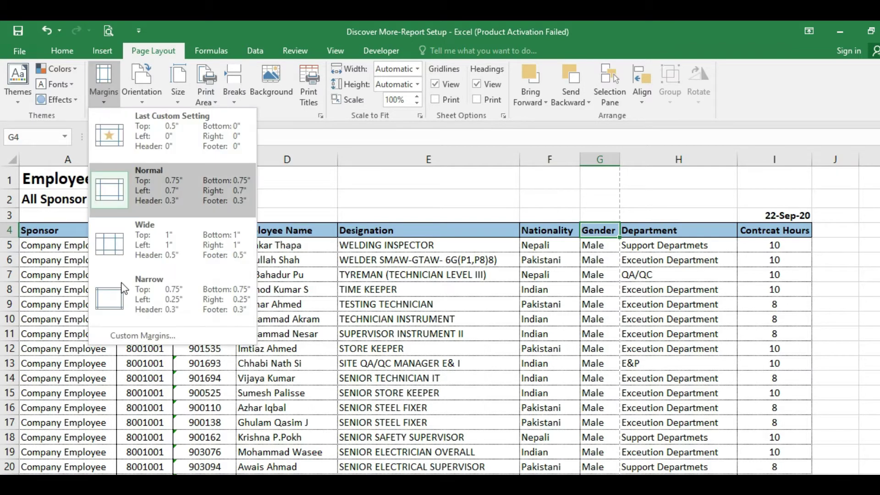
click(142, 336)
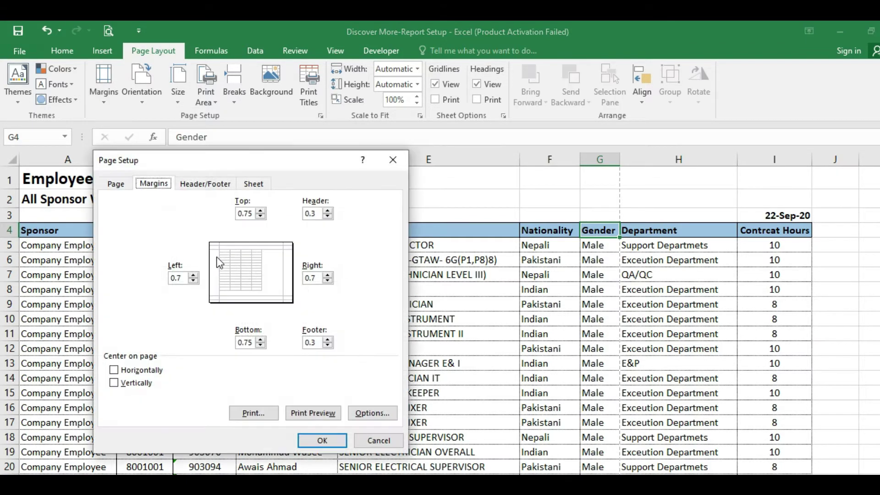
click(116, 184)
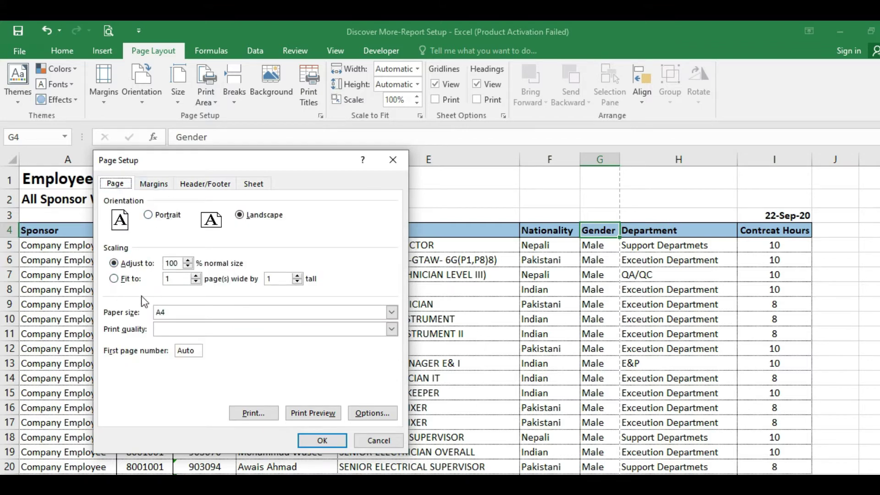
click(188, 266)
click(188, 266)
click(188, 266)
click(188, 266)
click(320, 442)
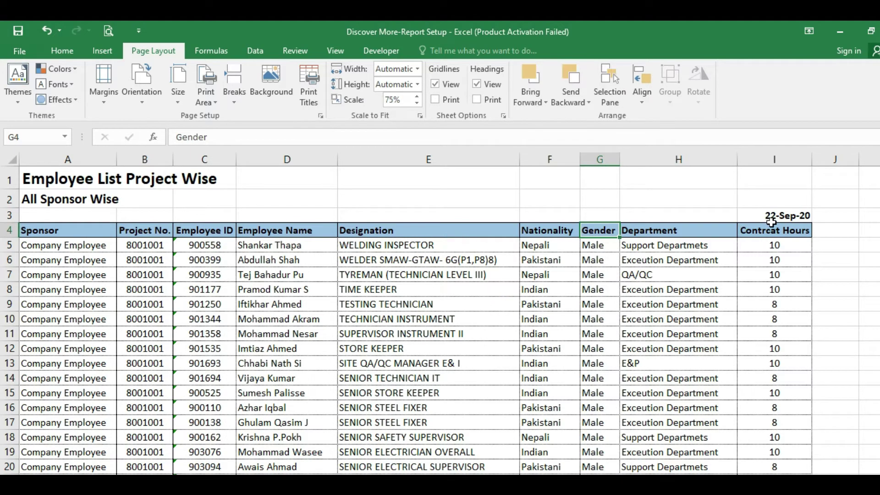
Step: Check that columns through Contract Hours now fit on one page width
scroll(450, 316, right, 1)
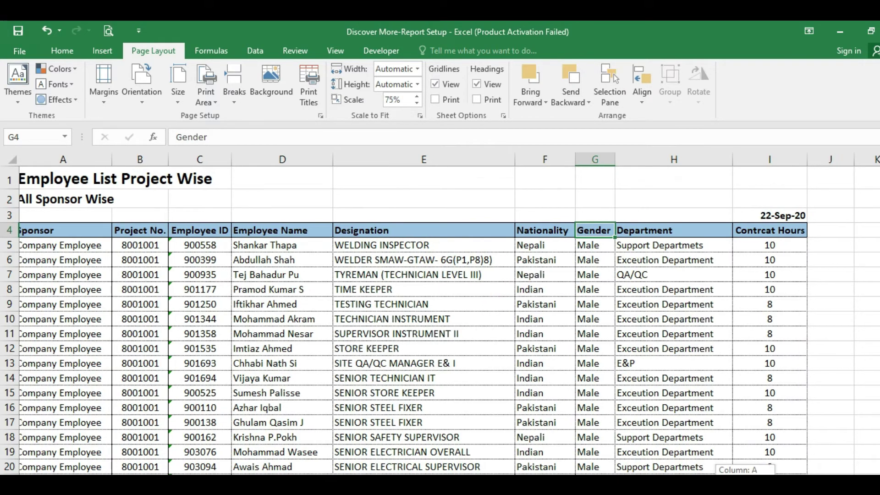
scroll(449, 317, right, 2)
scroll(772, 440, right, 1)
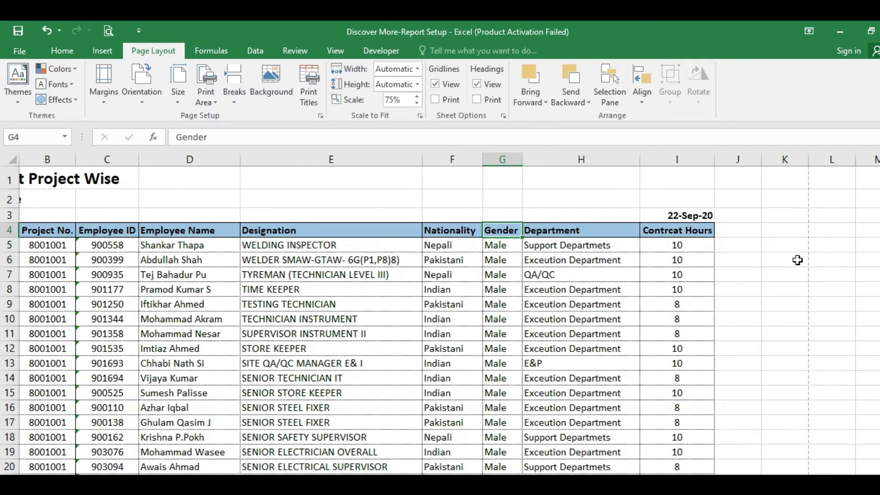
click(797, 226)
click(788, 266)
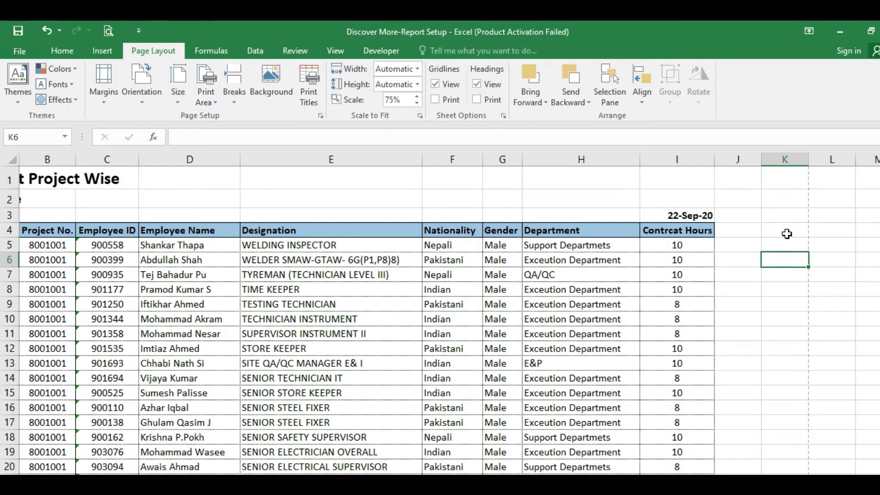
drag(786, 232, 698, 234)
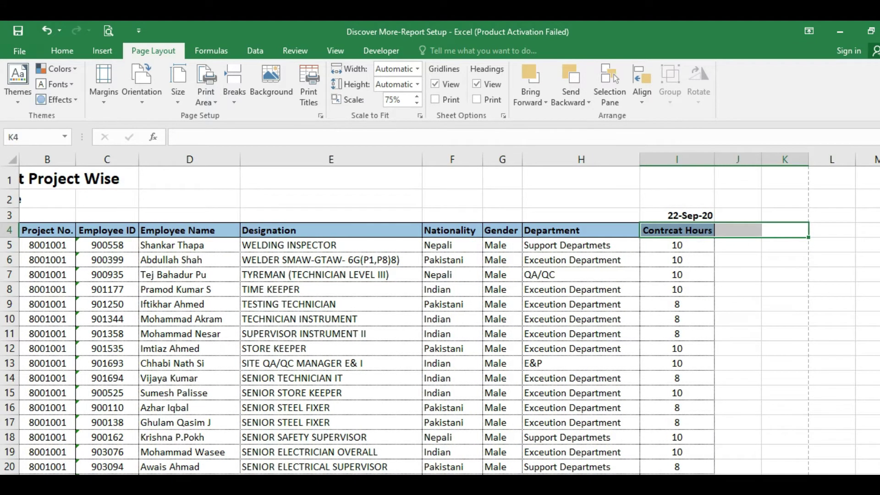
scroll(441, 316, left, 1)
Step: Raise the page's print scaling from 75% to 80% of normal size
click(85, 235)
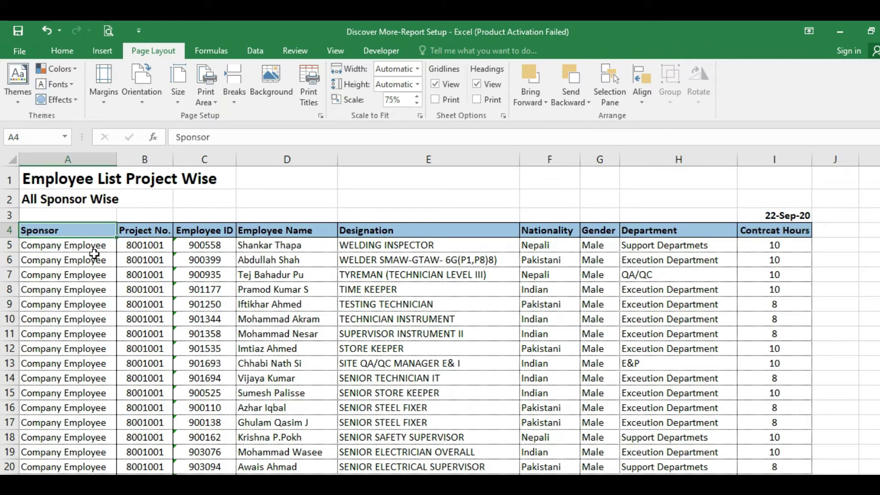
click(108, 102)
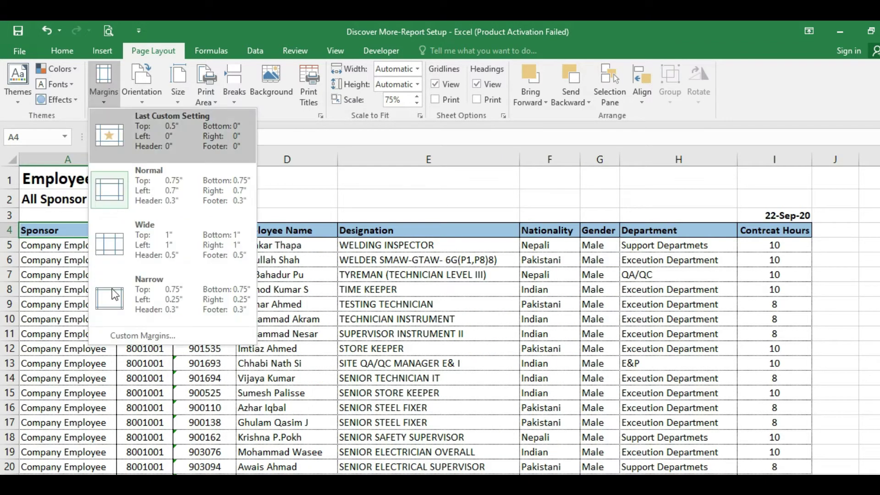
click(114, 335)
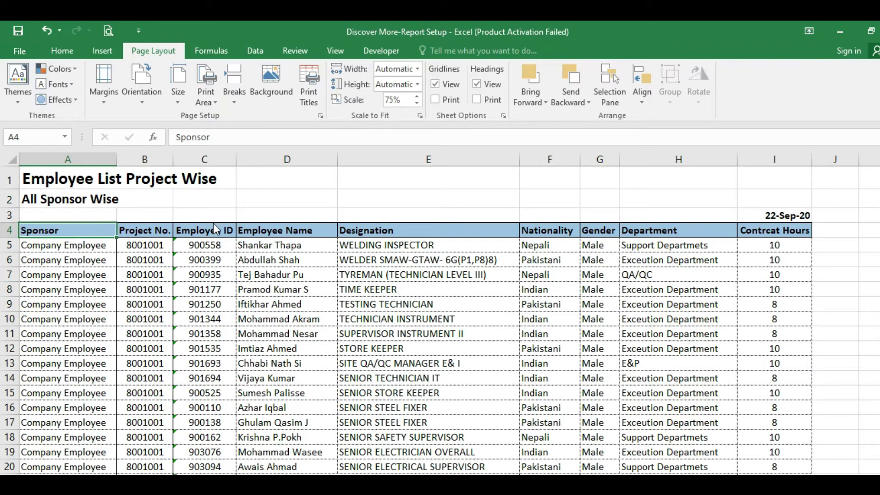
click(115, 184)
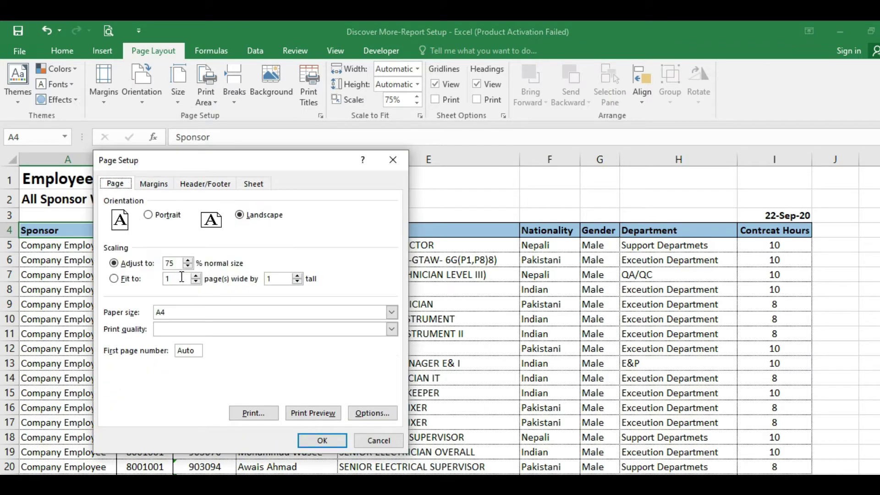
click(188, 260)
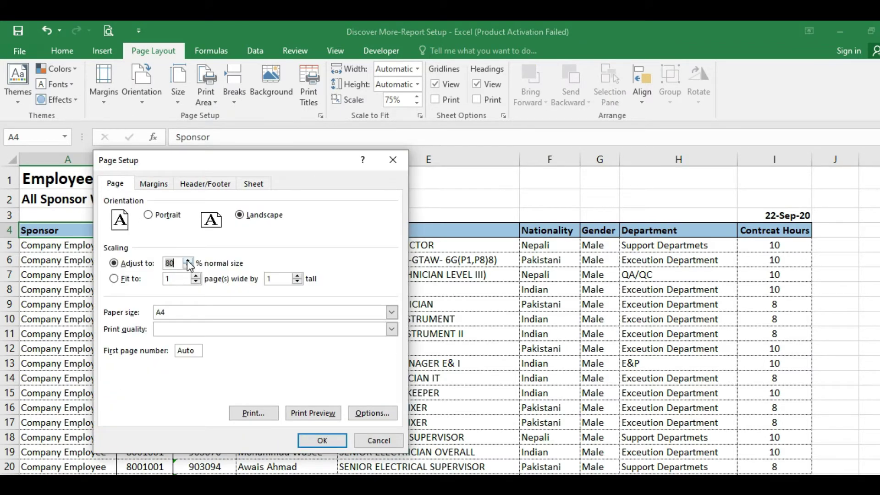
click(321, 441)
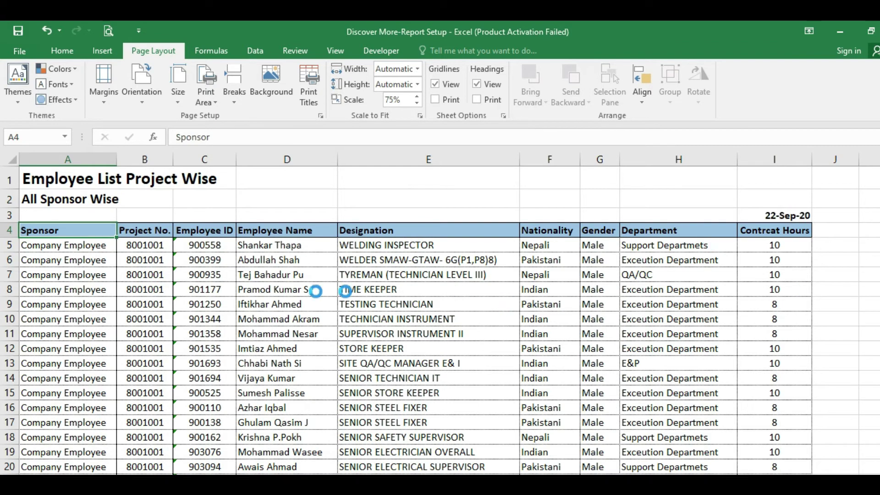
click(74, 248)
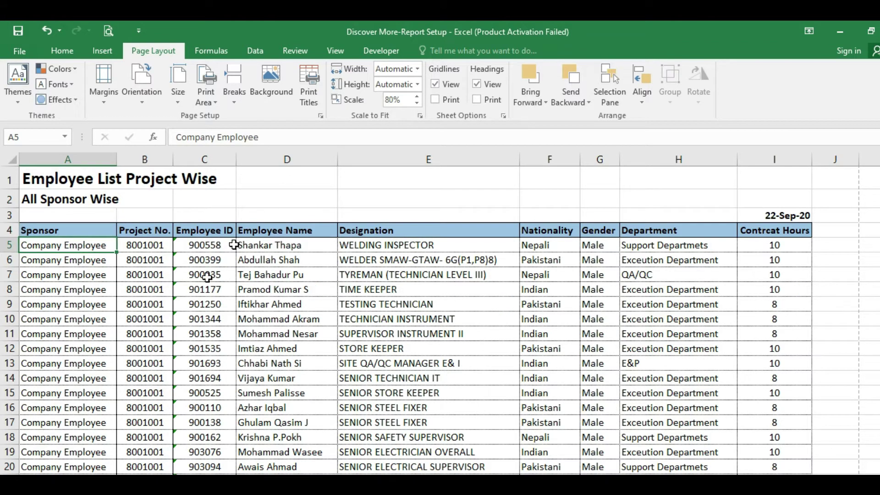
click(99, 288)
click(73, 234)
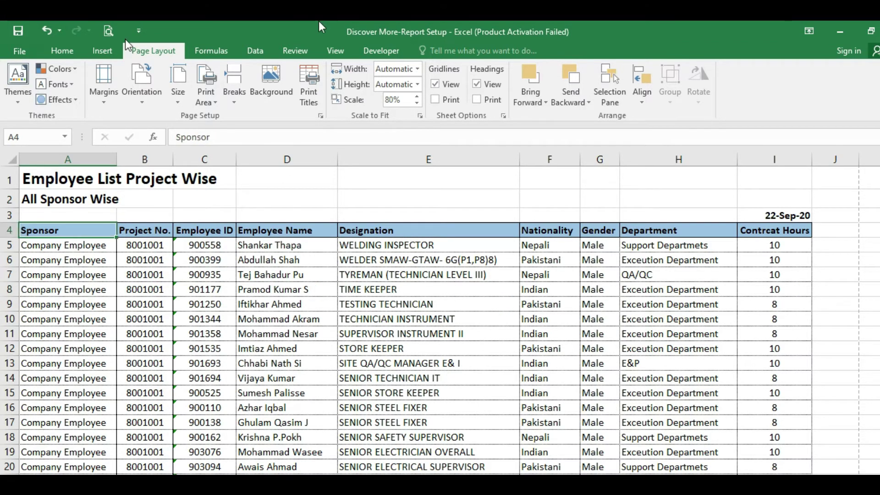
Step: In Custom Margins' page settings, confirm A4 as the paper size
click(98, 98)
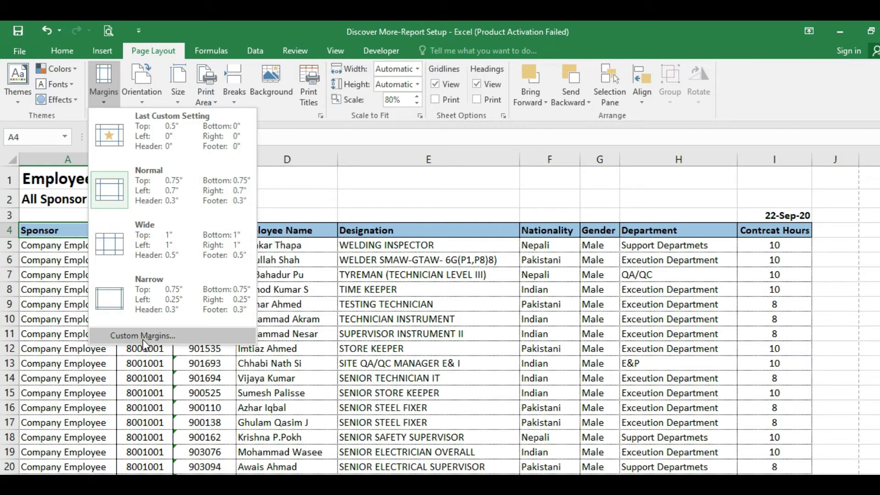
click(143, 338)
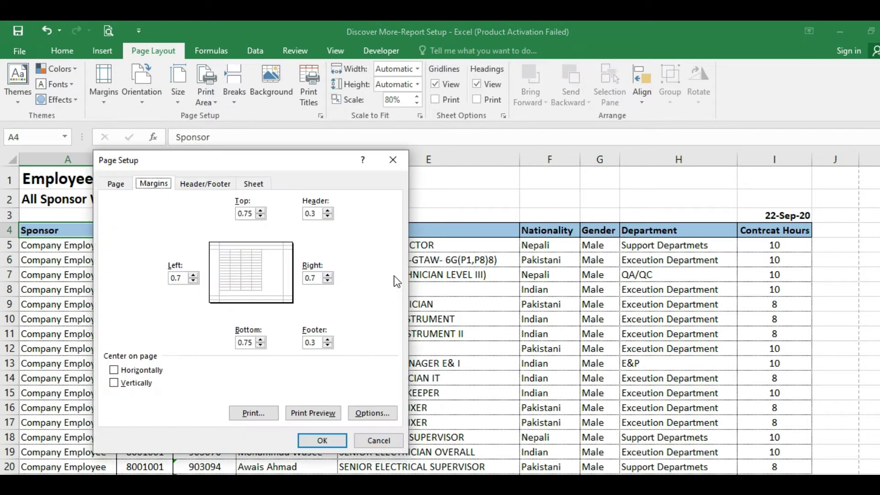
click(115, 185)
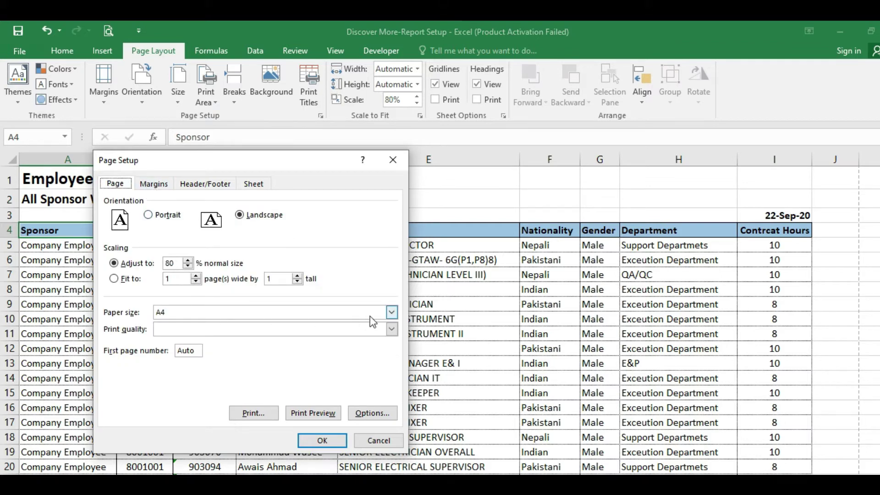
click(392, 312)
click(393, 314)
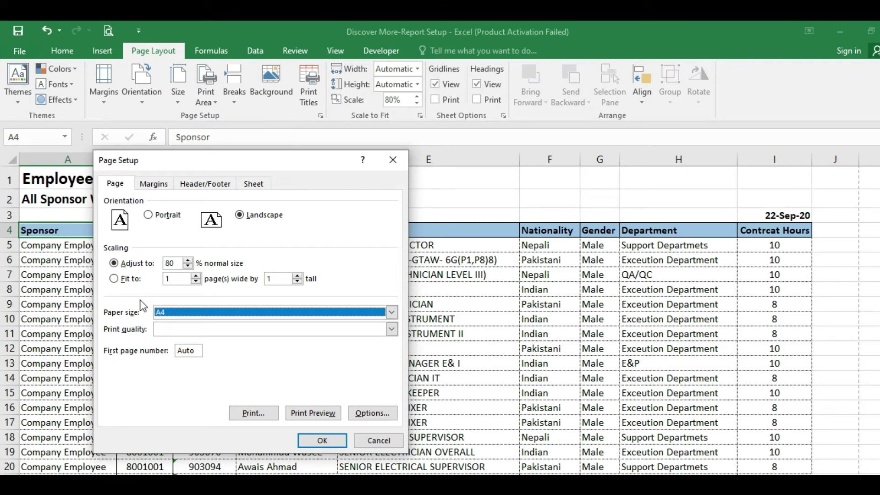
click(393, 314)
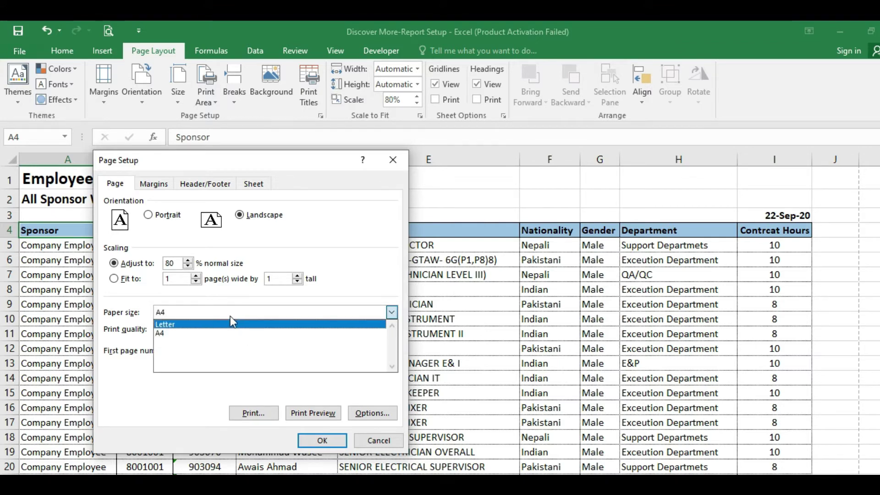
click(337, 330)
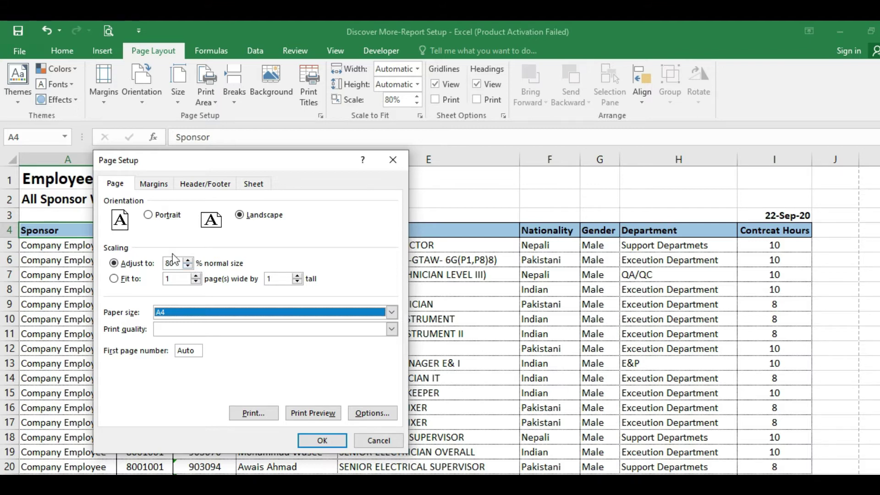
Step: Reduce the left margin from 0.7 to 0.25
click(153, 183)
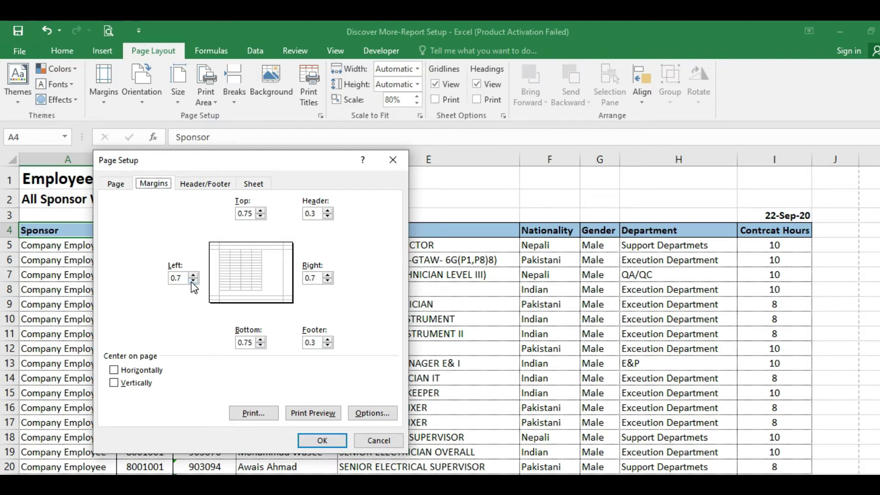
click(115, 183)
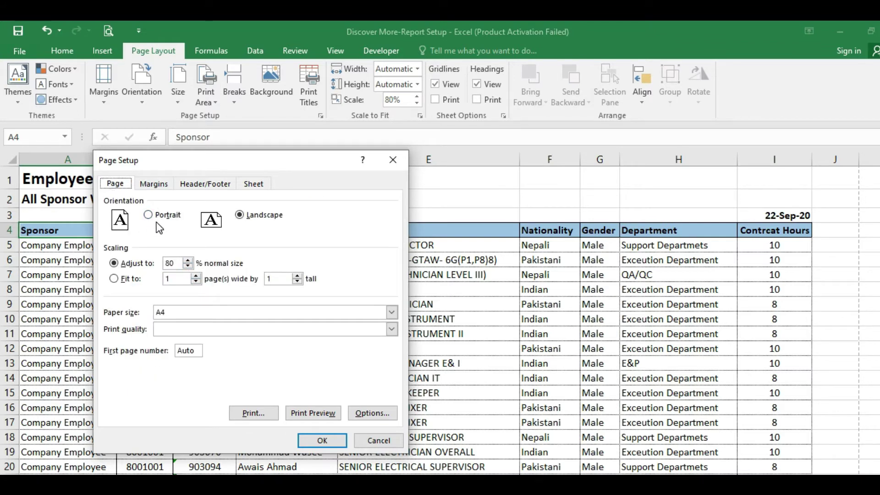
click(153, 184)
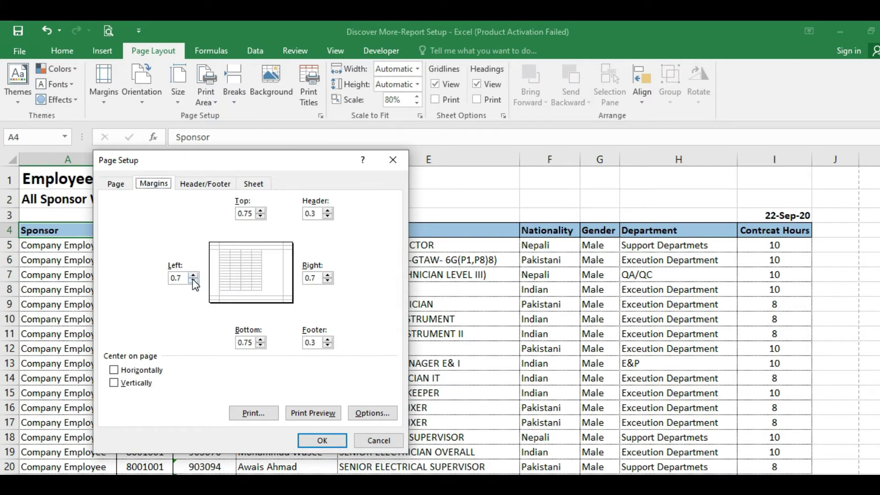
click(193, 281)
click(193, 281)
click(193, 275)
click(194, 278)
click(194, 281)
click(116, 184)
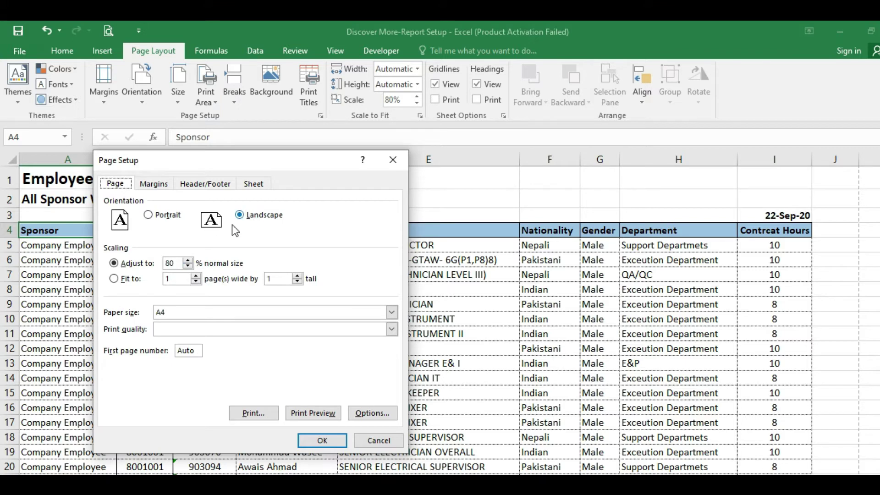
click(154, 183)
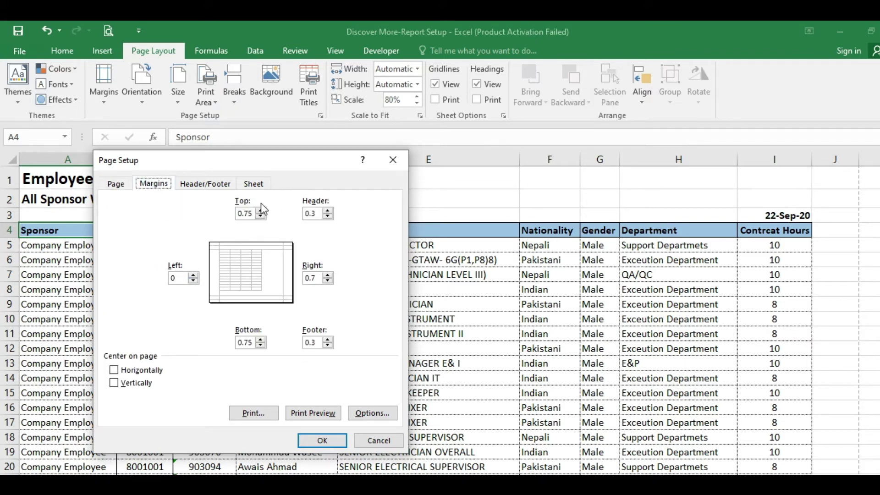
Step: Set the bottom and right margins to 0.25, keeping left at 0.25
click(261, 345)
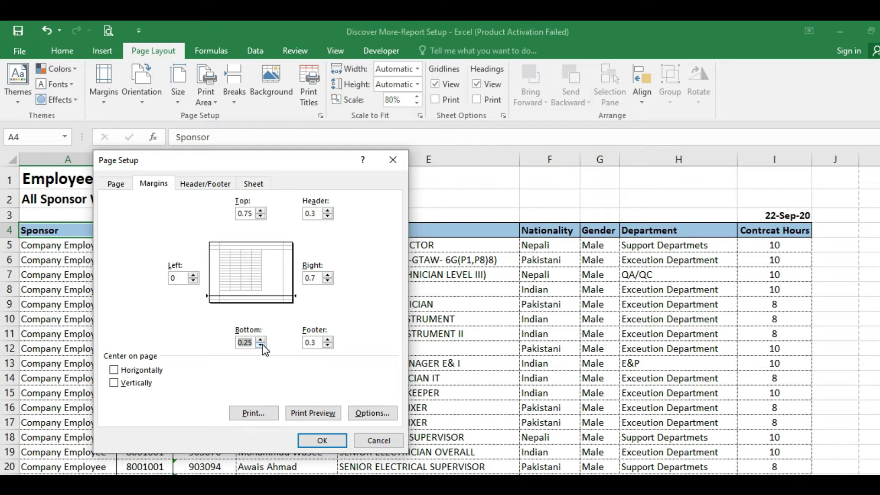
drag(253, 344, 236, 344)
click(328, 281)
click(328, 281)
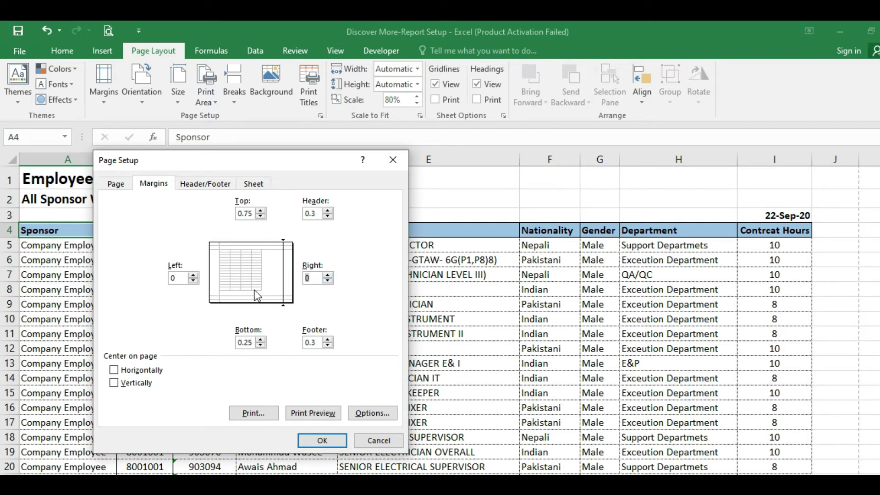
click(195, 275)
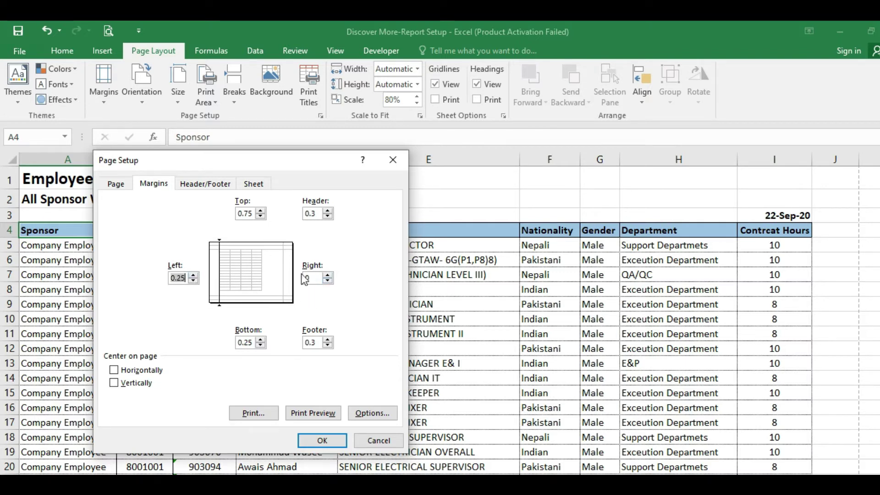
click(328, 275)
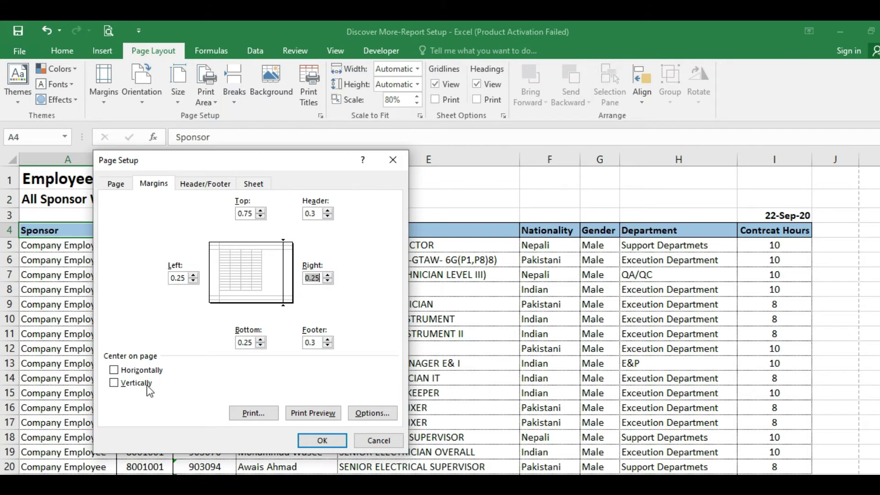
Step: Center the printout horizontally on the page, leaving vertical centering off
click(113, 384)
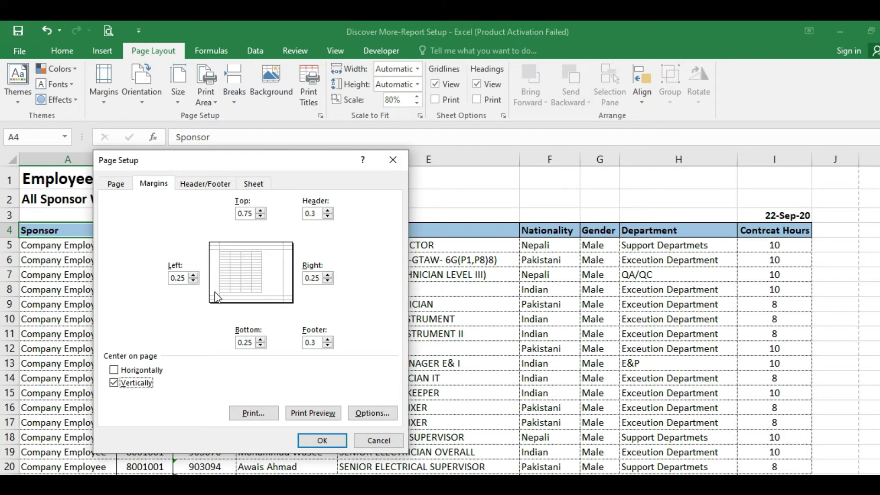
click(114, 383)
click(114, 370)
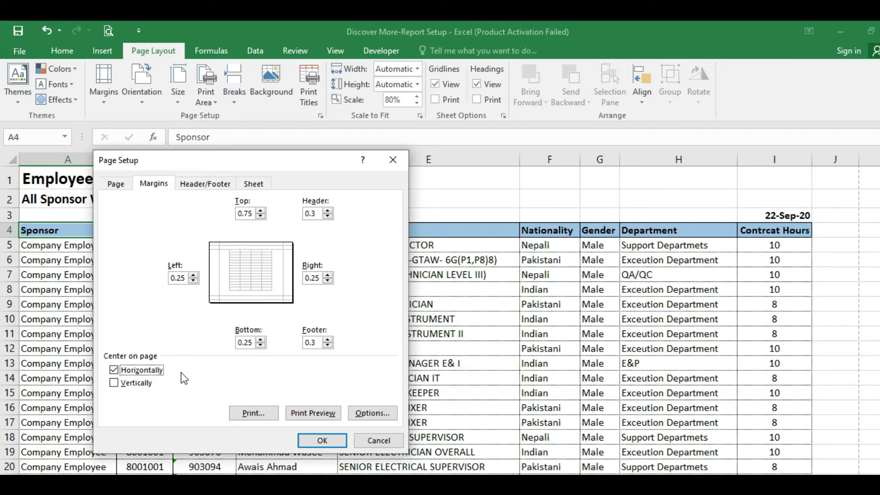
click(114, 383)
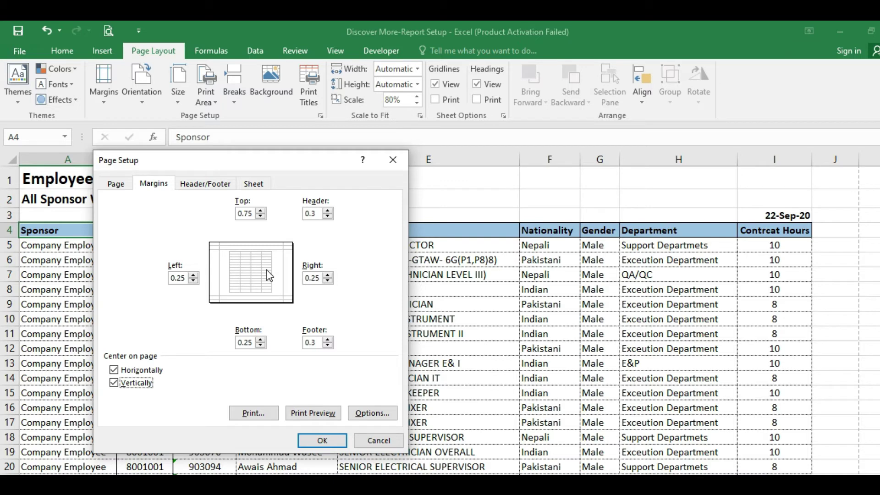
click(114, 384)
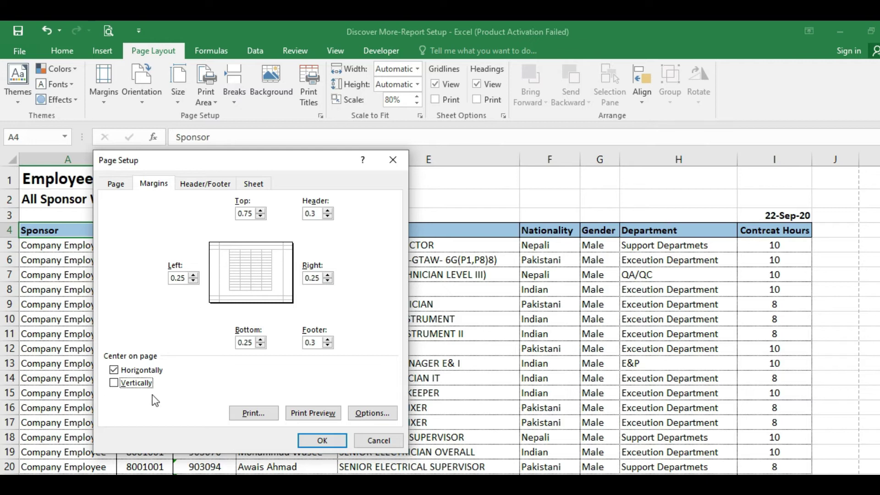
click(212, 188)
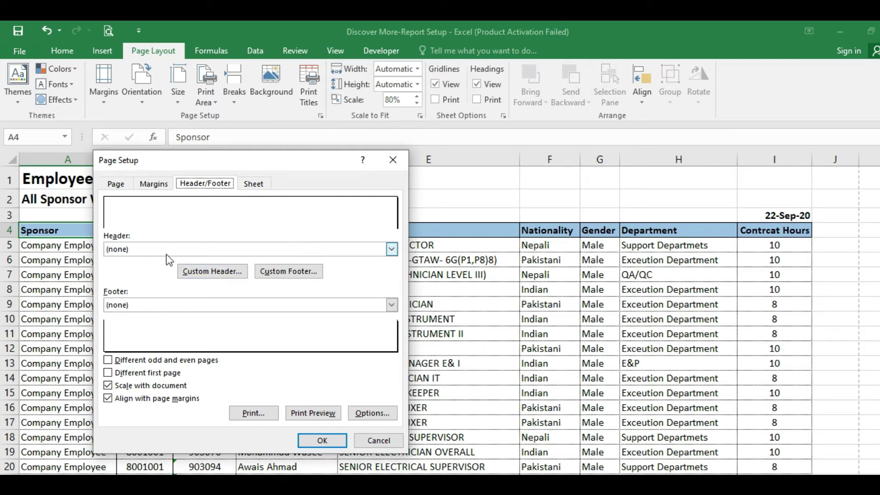
Step: Choose the 'Page 1 of ?' preset from the Header dropdown list
click(392, 251)
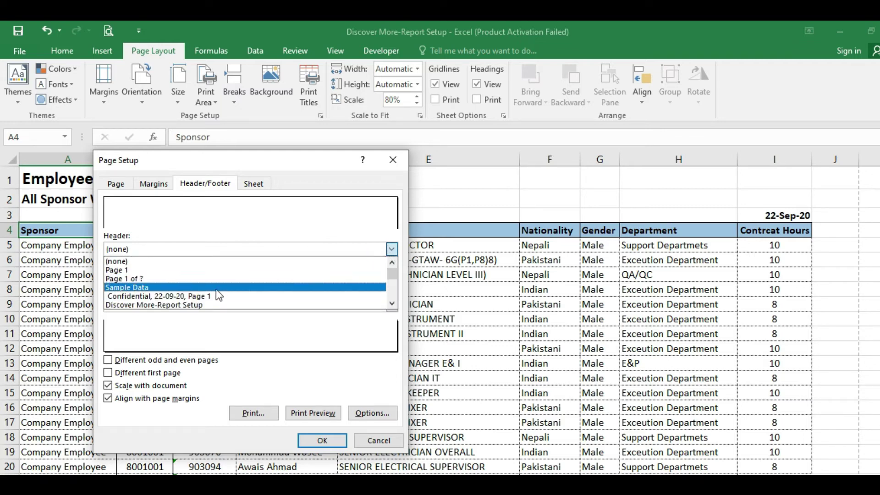
click(392, 303)
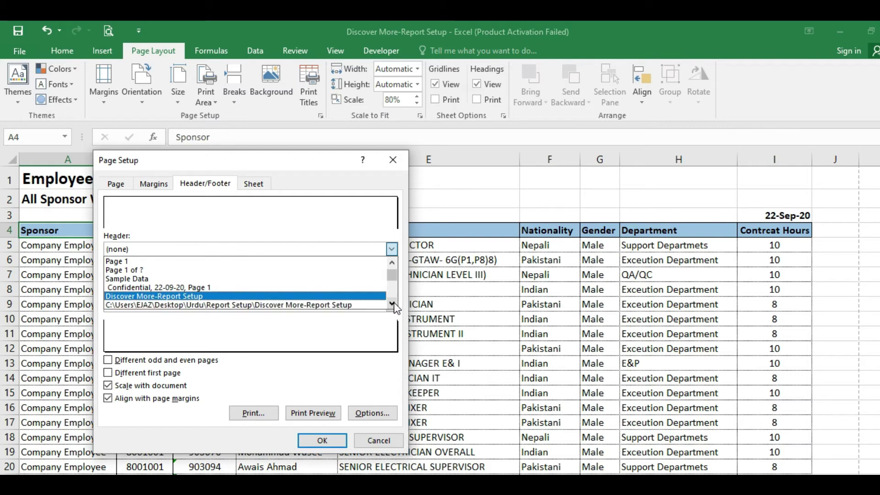
click(392, 304)
click(392, 304)
click(392, 304)
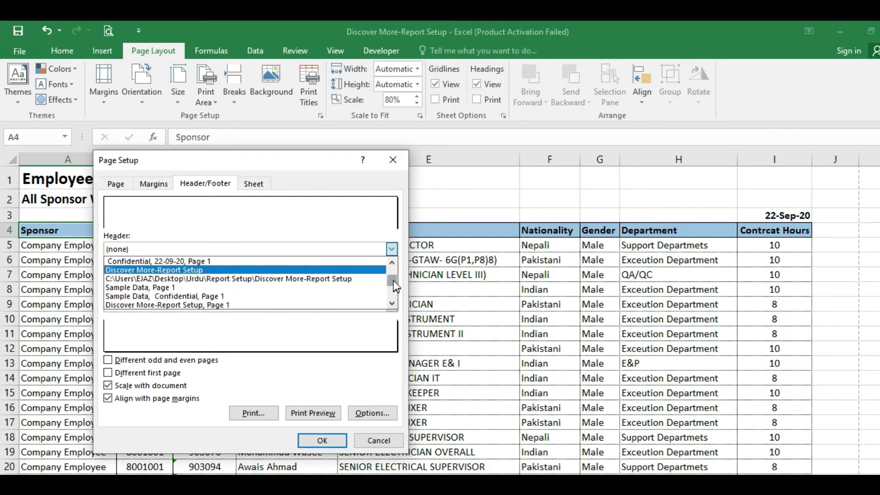
drag(394, 280, 394, 266)
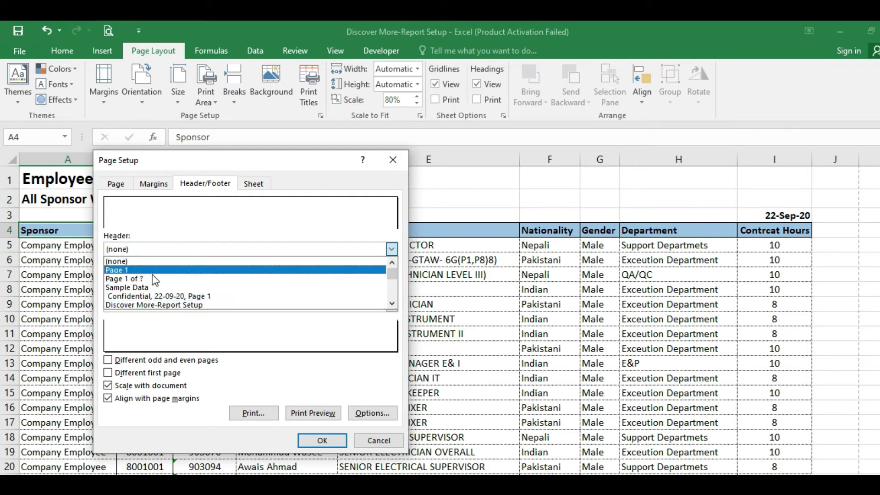
click(125, 278)
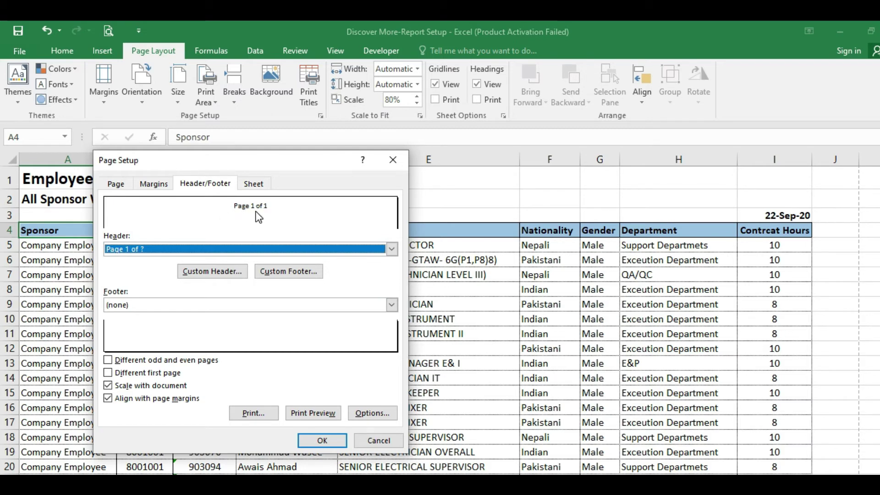
click(392, 249)
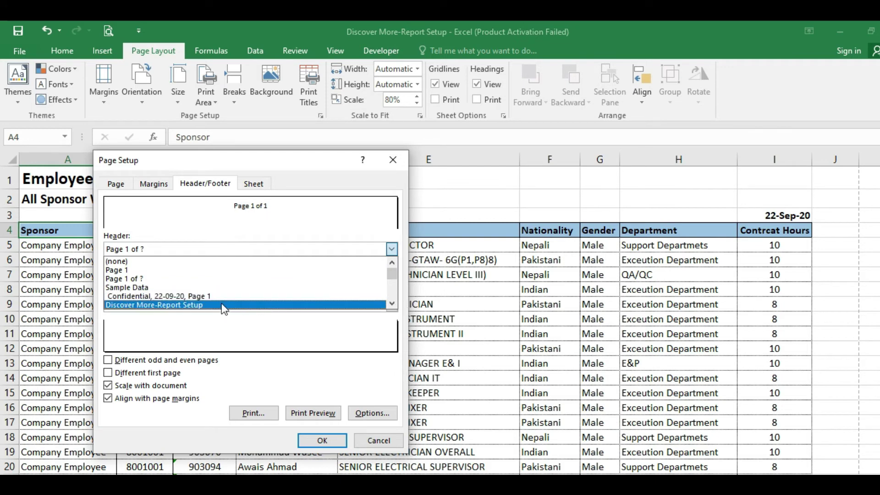
click(199, 296)
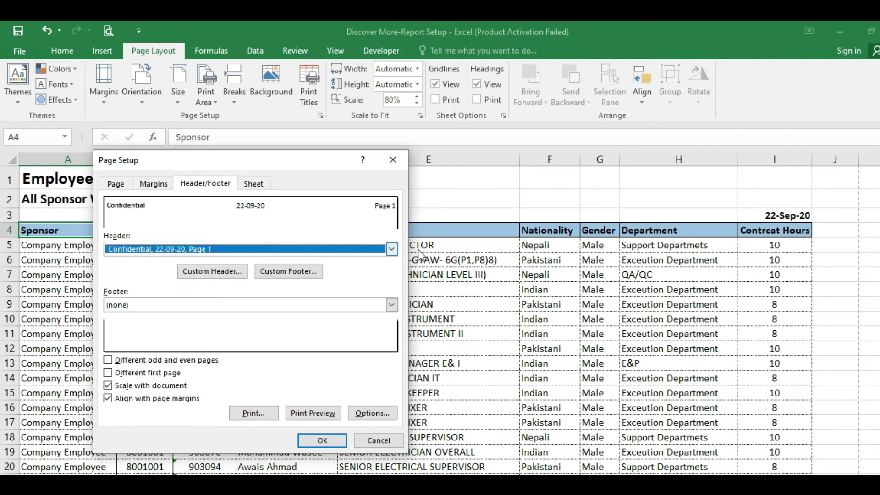
click(393, 249)
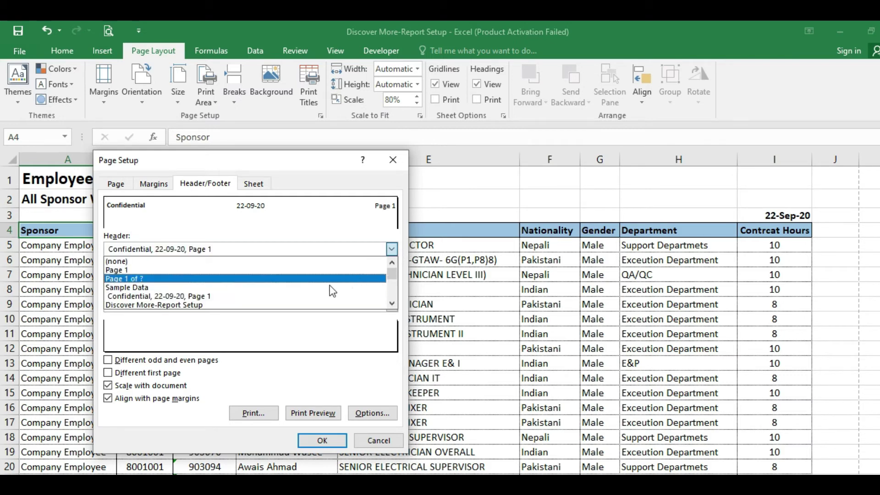
click(178, 280)
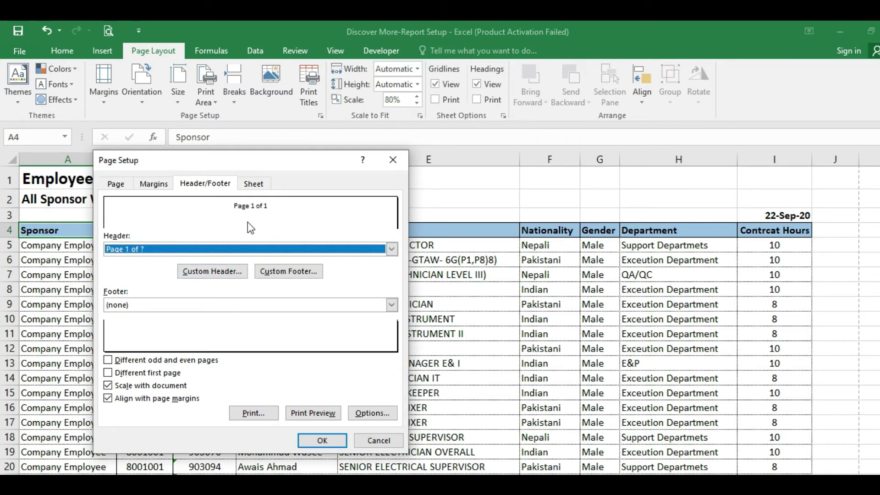
Step: In Custom Header, move the page-number text from the center to the right section
click(202, 271)
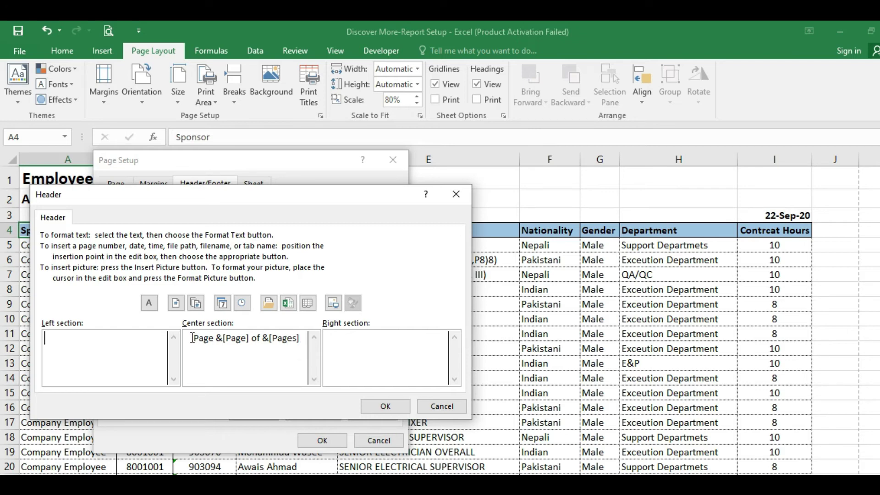
drag(193, 339, 302, 343)
key(ctrl+c)
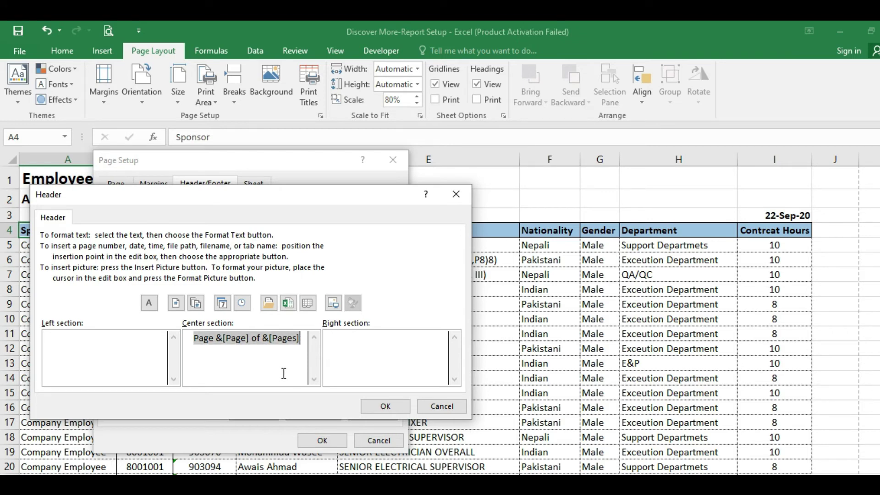
key(Delete)
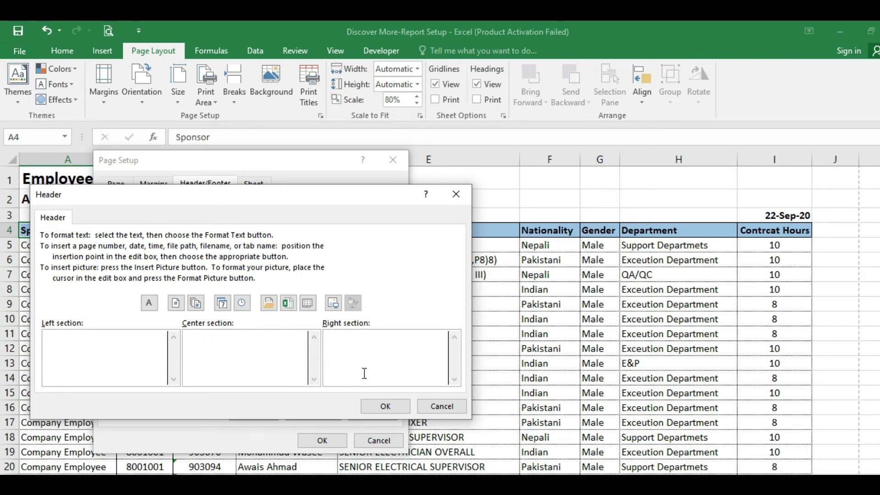
click(364, 343)
key(ctrl+v)
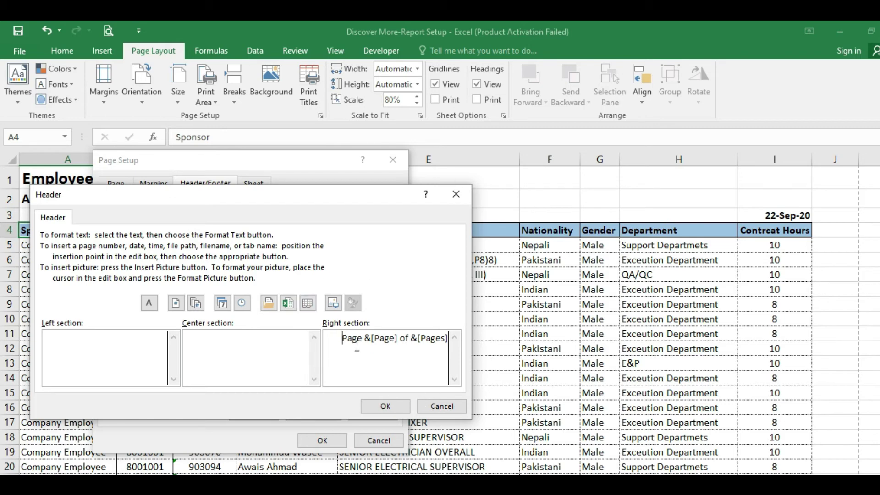
shift+click(435, 338)
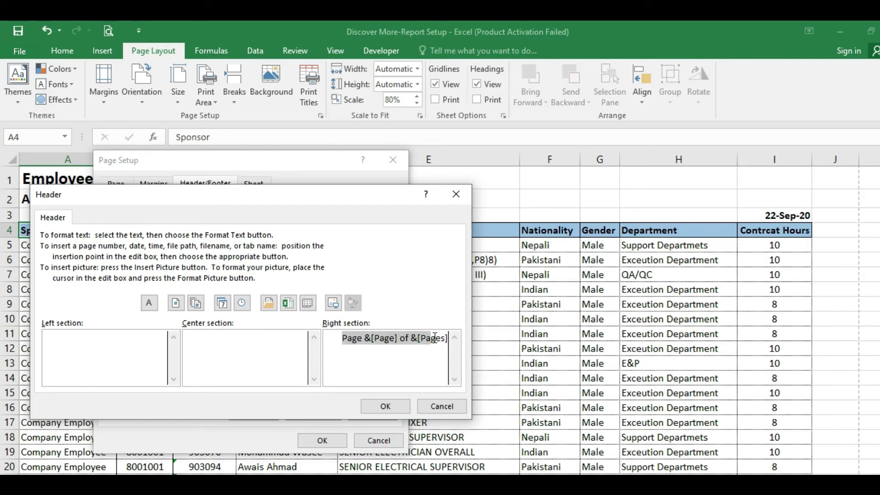
shift+click(448, 338)
Step: Add a new line in the right section with the current time field
click(364, 356)
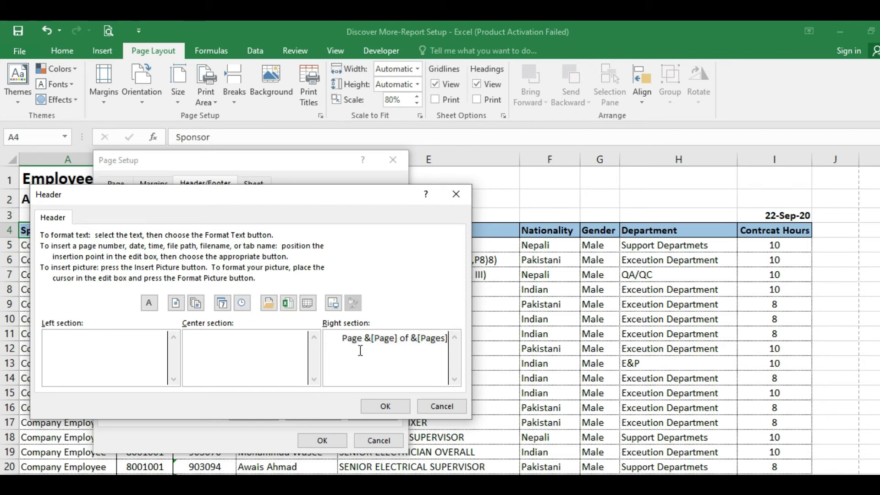
click(343, 339)
key(Return)
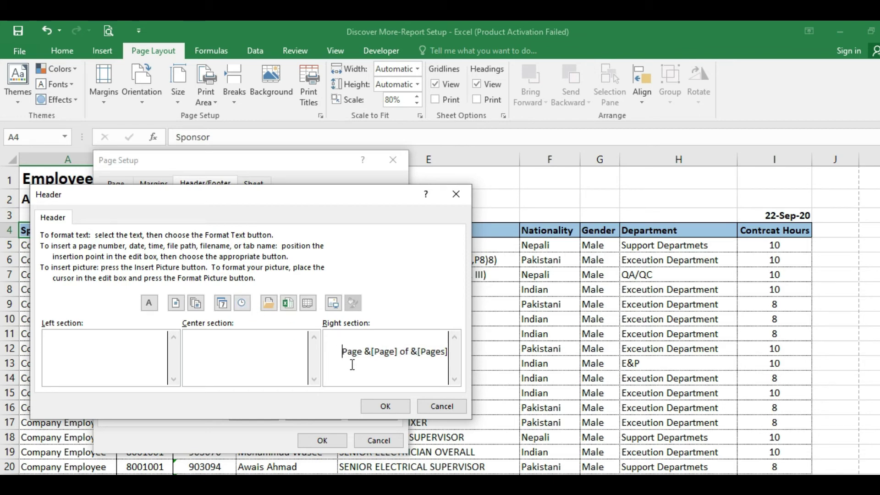
click(392, 369)
click(242, 304)
drag(447, 366, 415, 378)
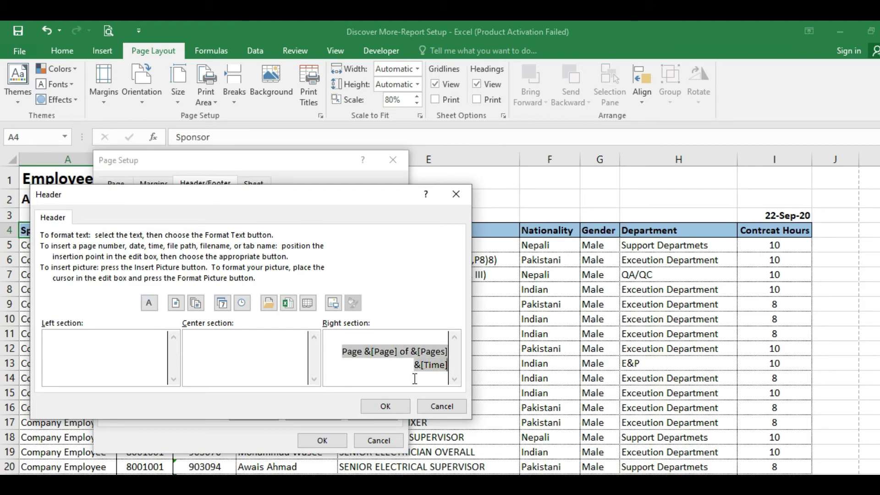
Step: Format the page-number and time header as bold 12 pt, no underline, and confirm
click(150, 303)
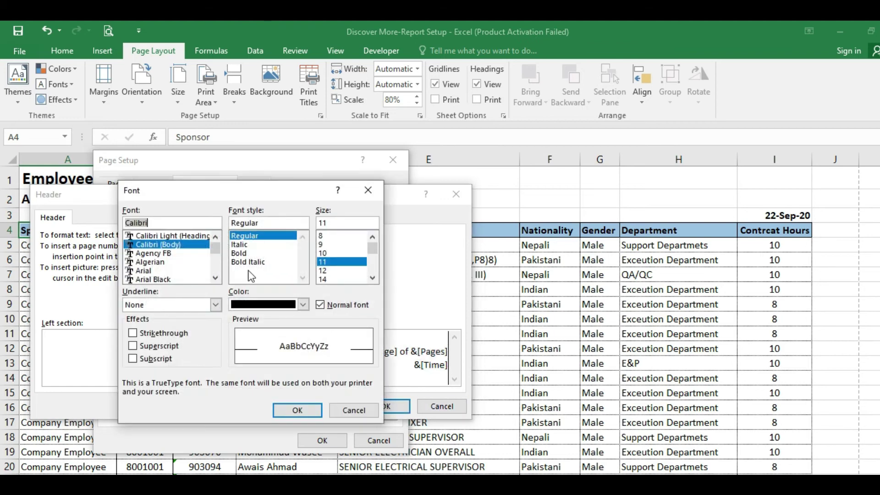
click(247, 255)
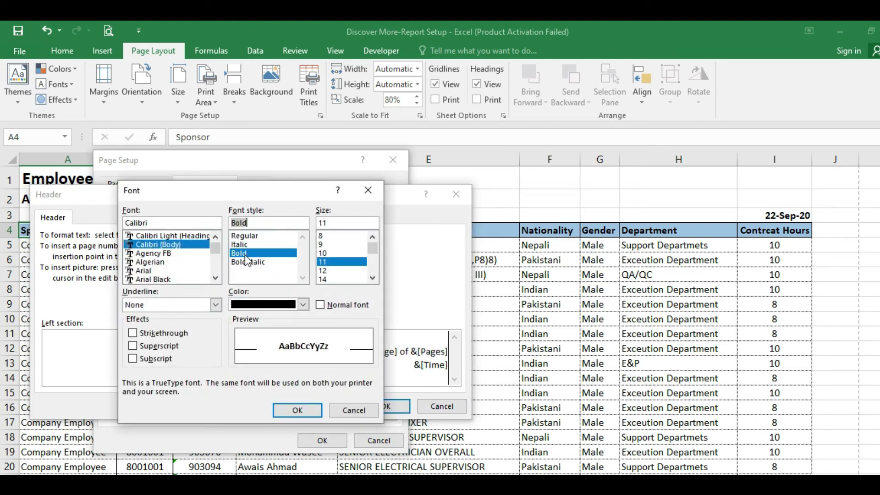
click(328, 271)
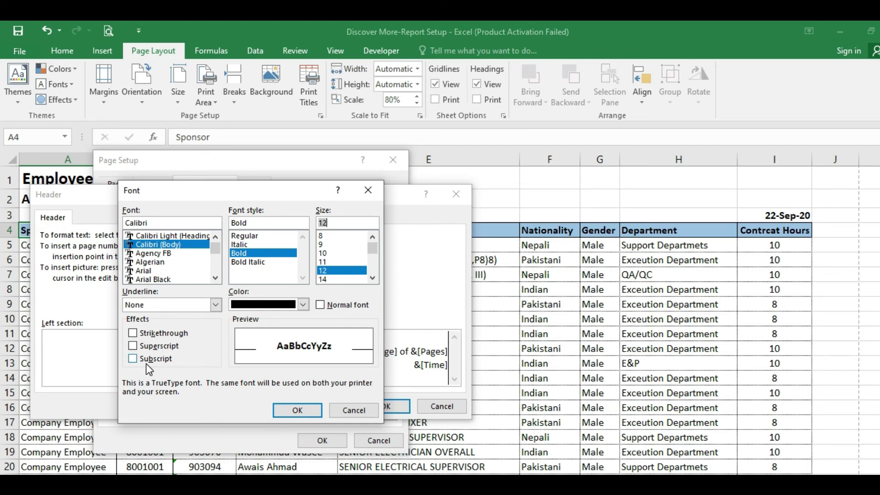
click(215, 305)
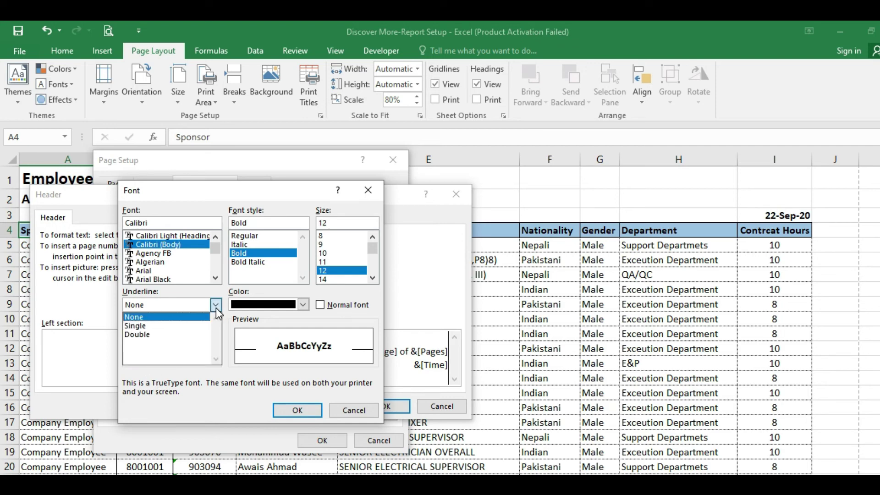
click(216, 305)
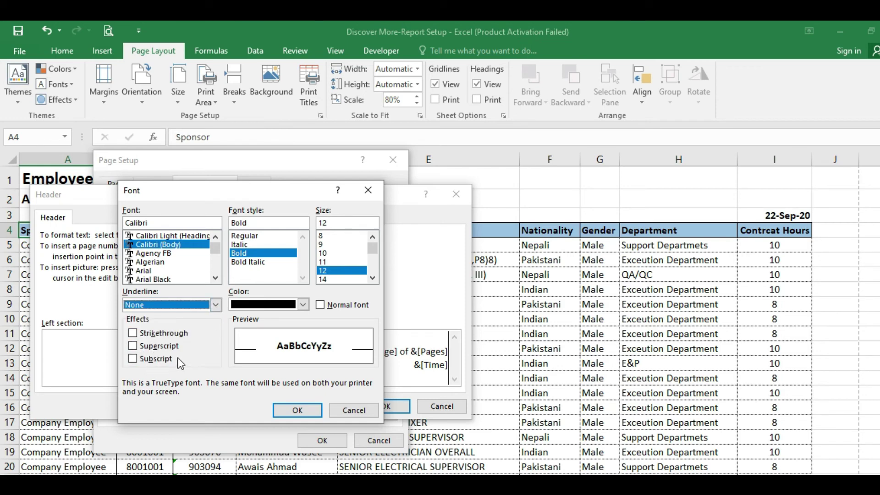
click(308, 414)
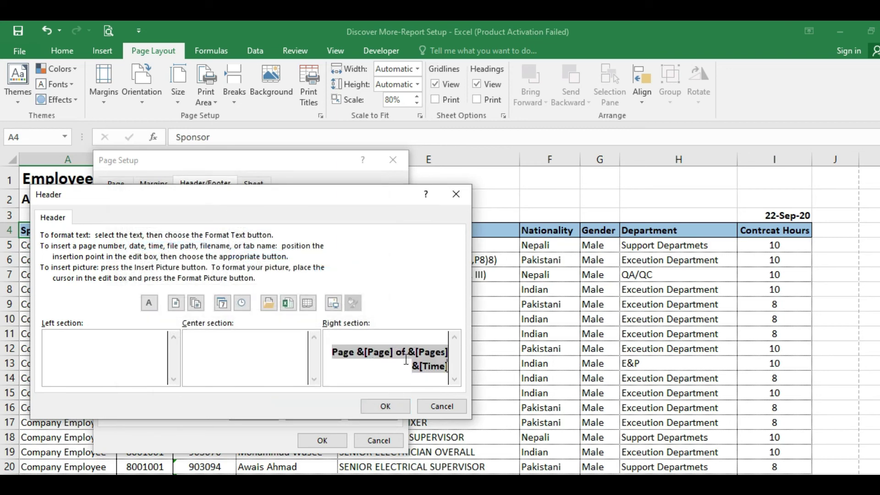
click(383, 369)
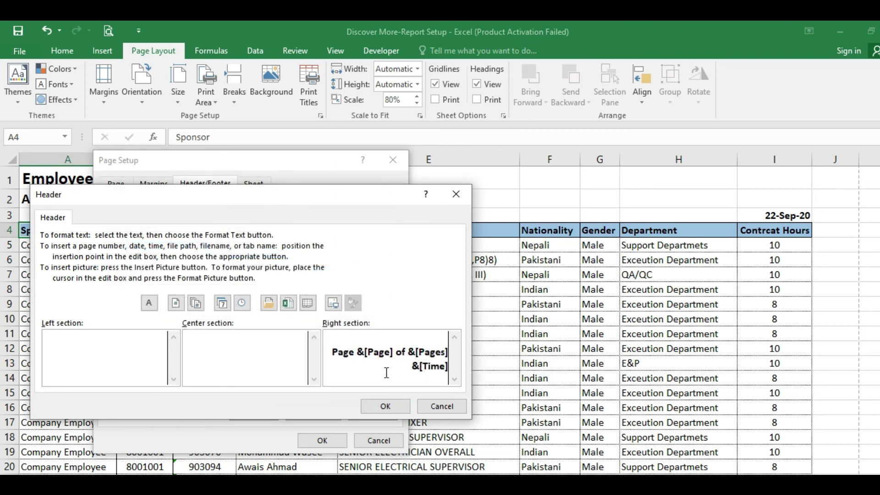
click(389, 409)
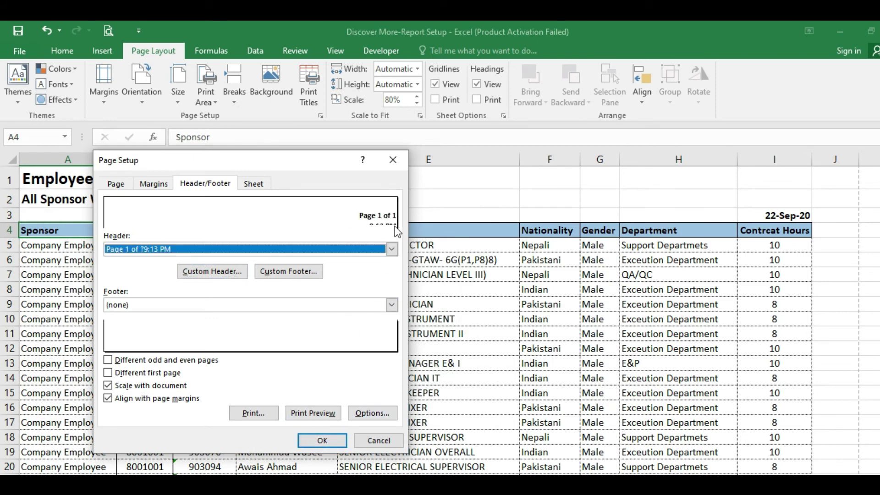
Step: Apply the page setup and go back to the worksheet, selecting cell D5
click(307, 440)
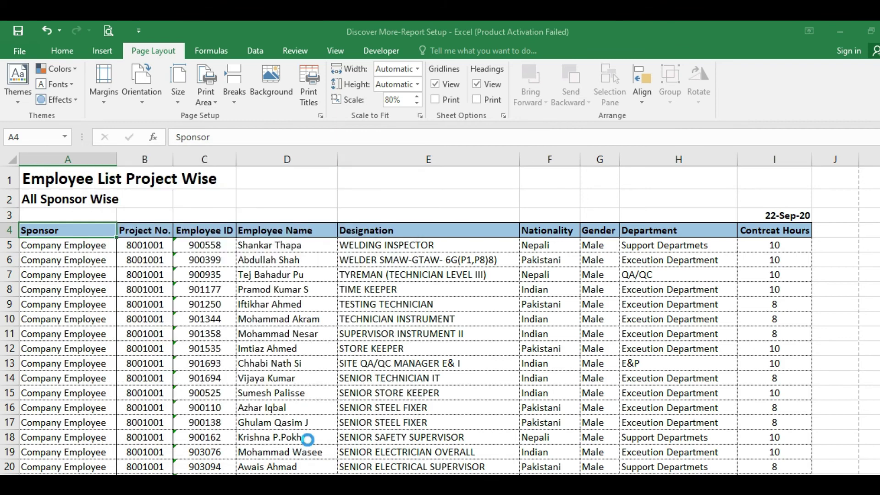
click(273, 276)
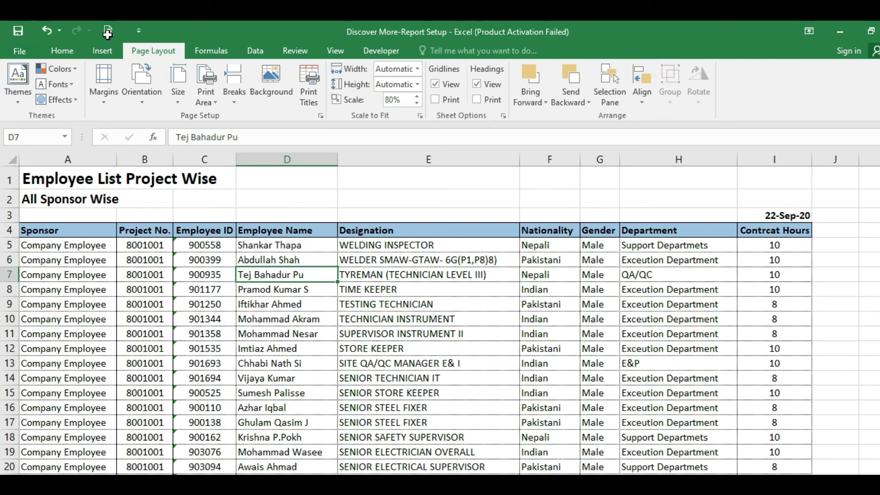
key(Up)
key(Up)
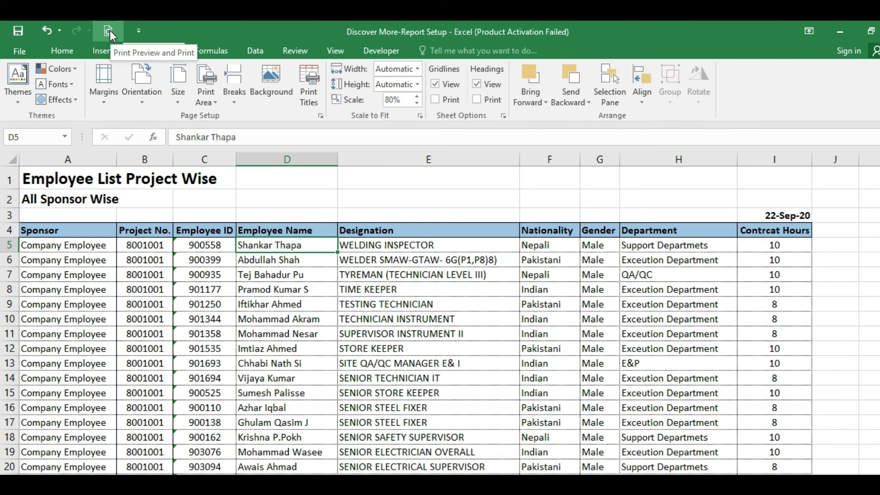
Step: Preview the printed report pages, exit, then reopen print preview with Ctrl+P
click(110, 33)
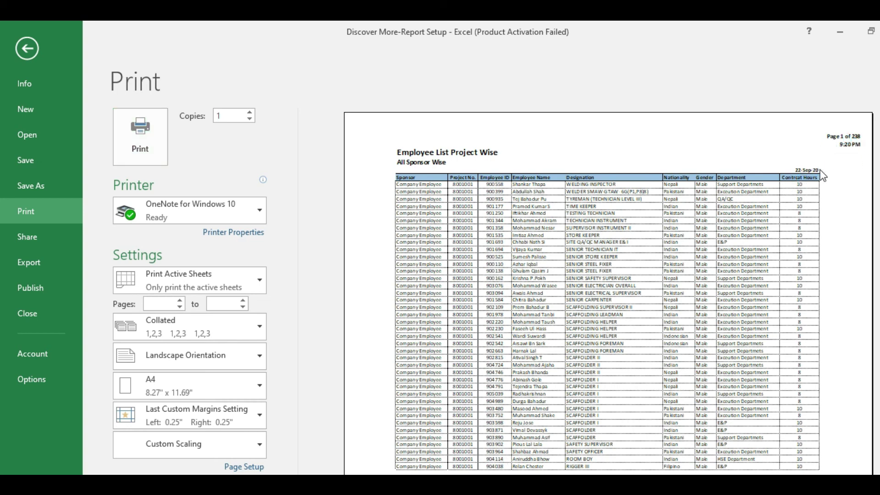
scroll(822, 176, down, 1)
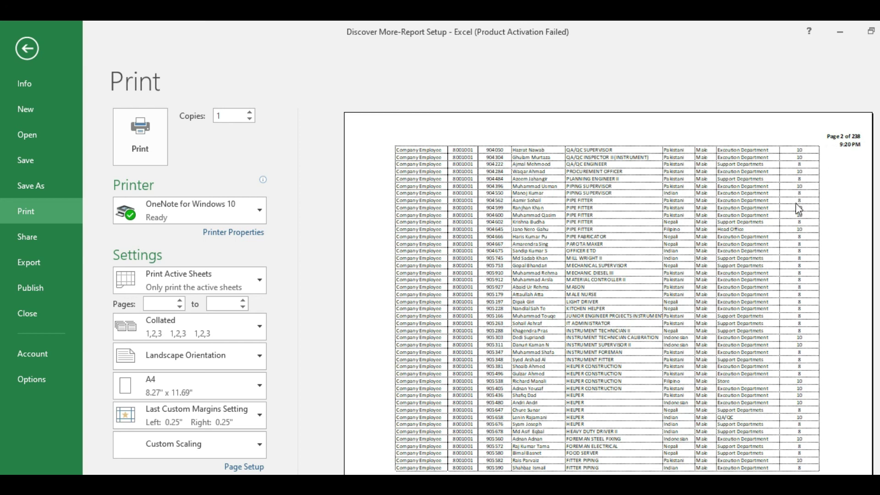
key(Escape)
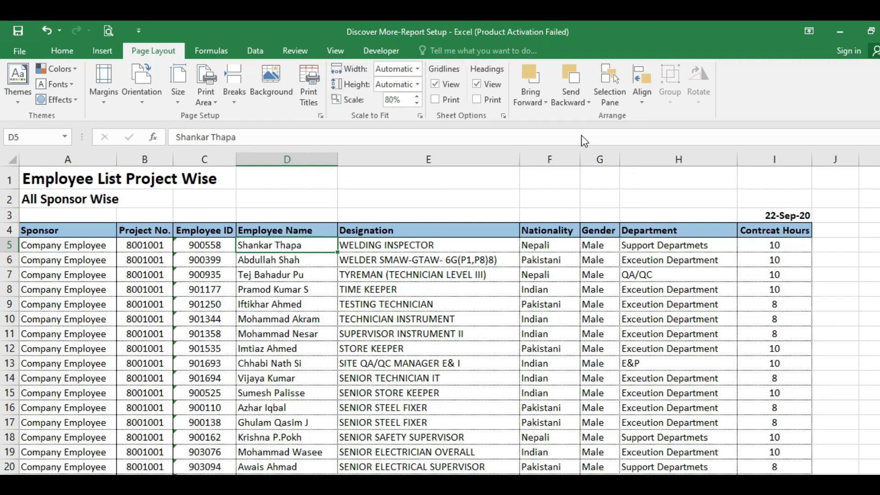
click(63, 242)
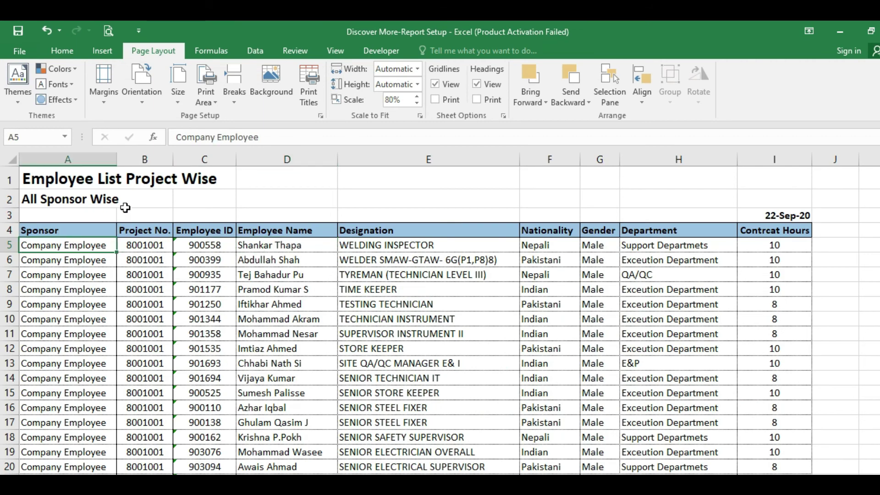
key(ctrl+p)
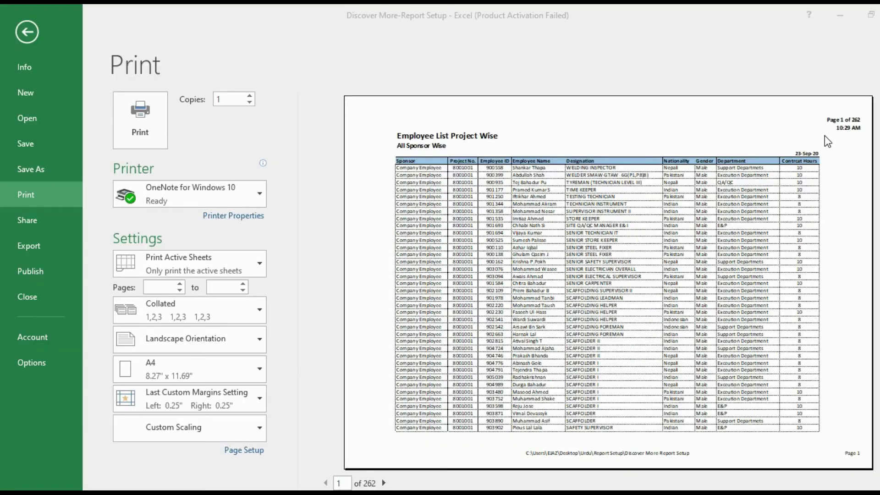